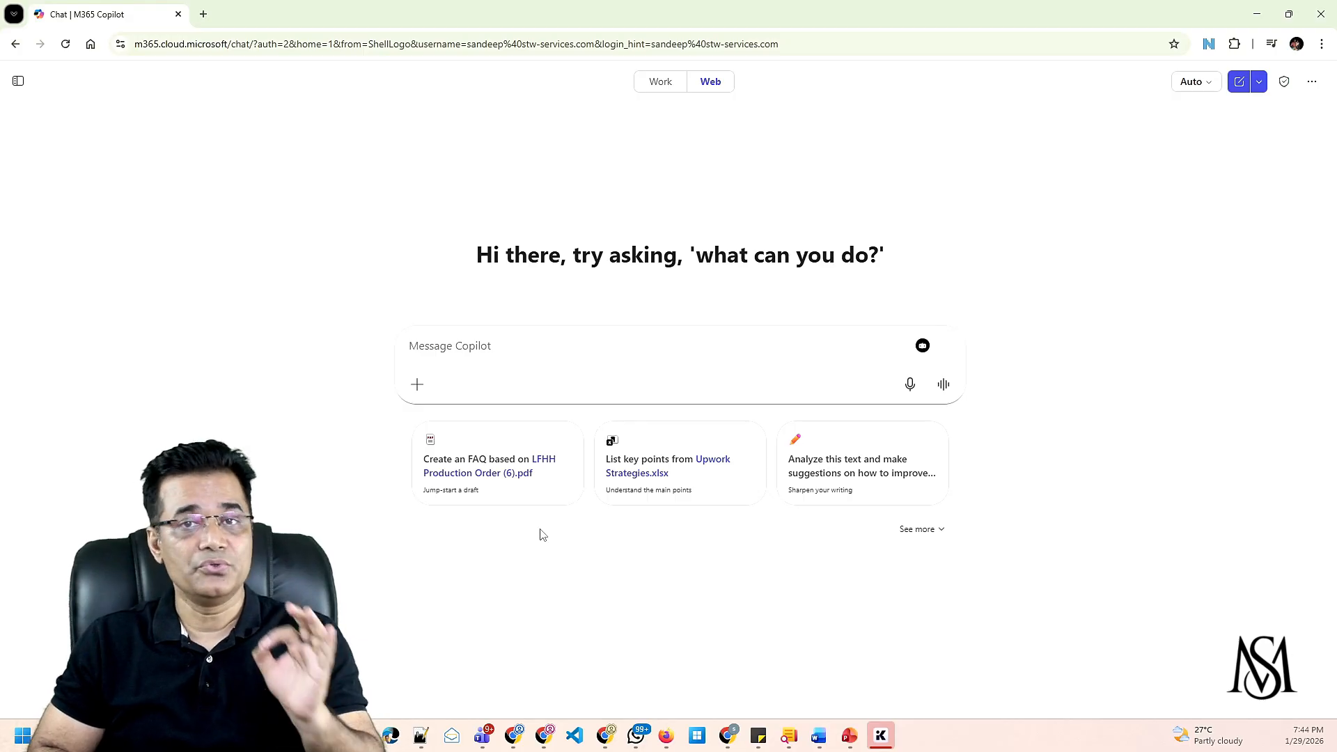
Step: Open the Agent Store with all agents and browse the agents built by Microsoft
click(18, 83)
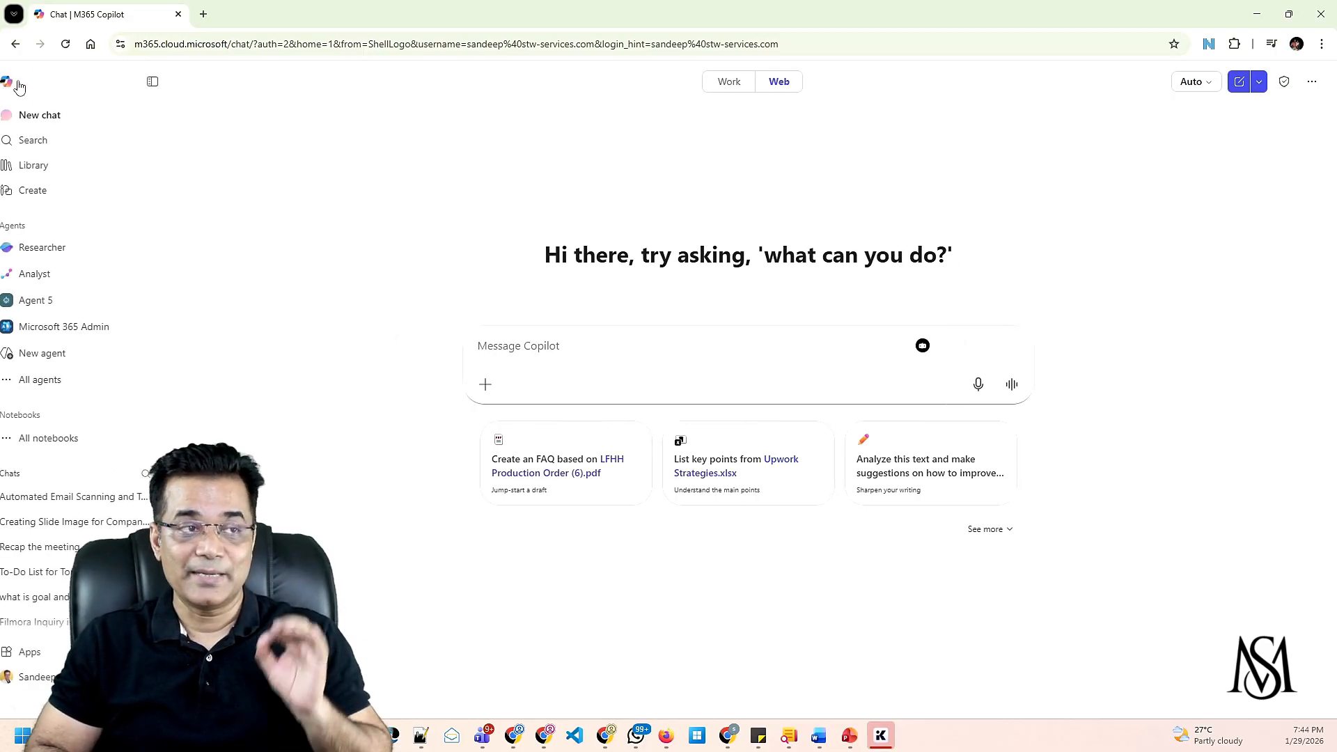
click(96, 386)
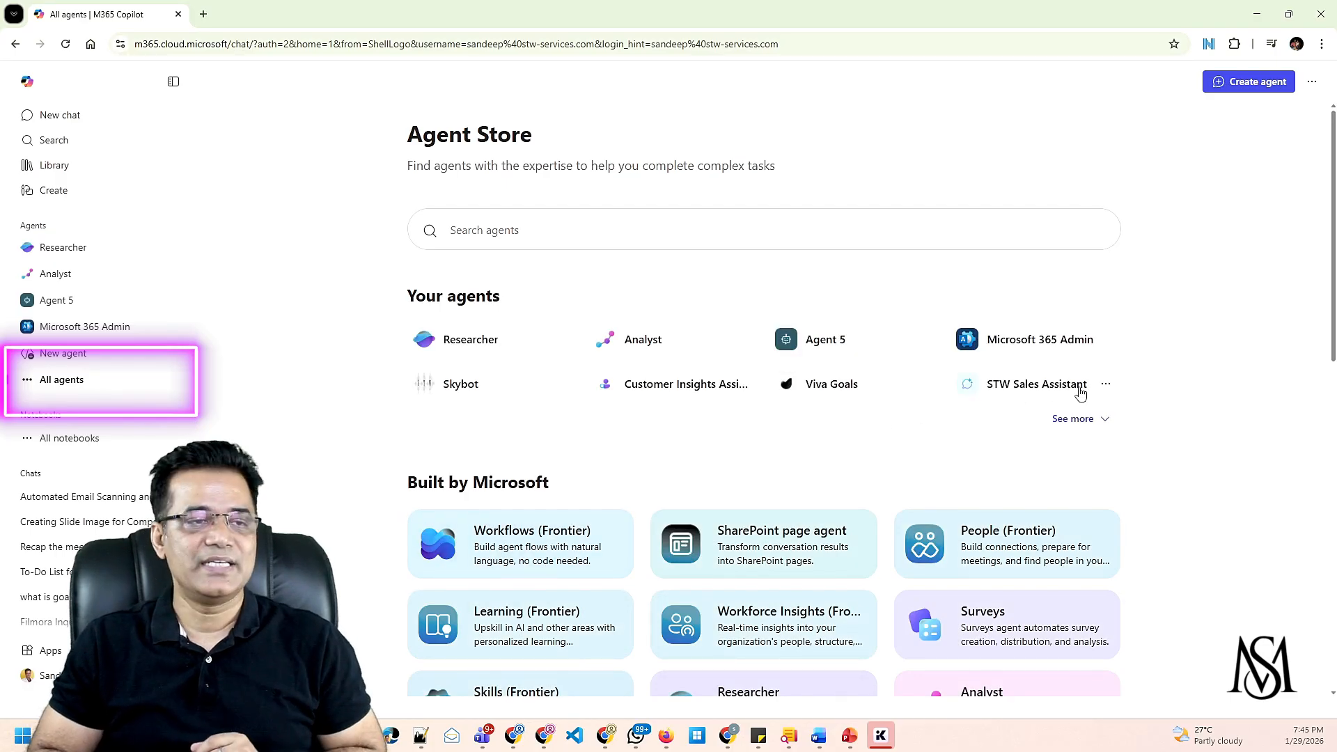
scroll(1080, 394, down, 3)
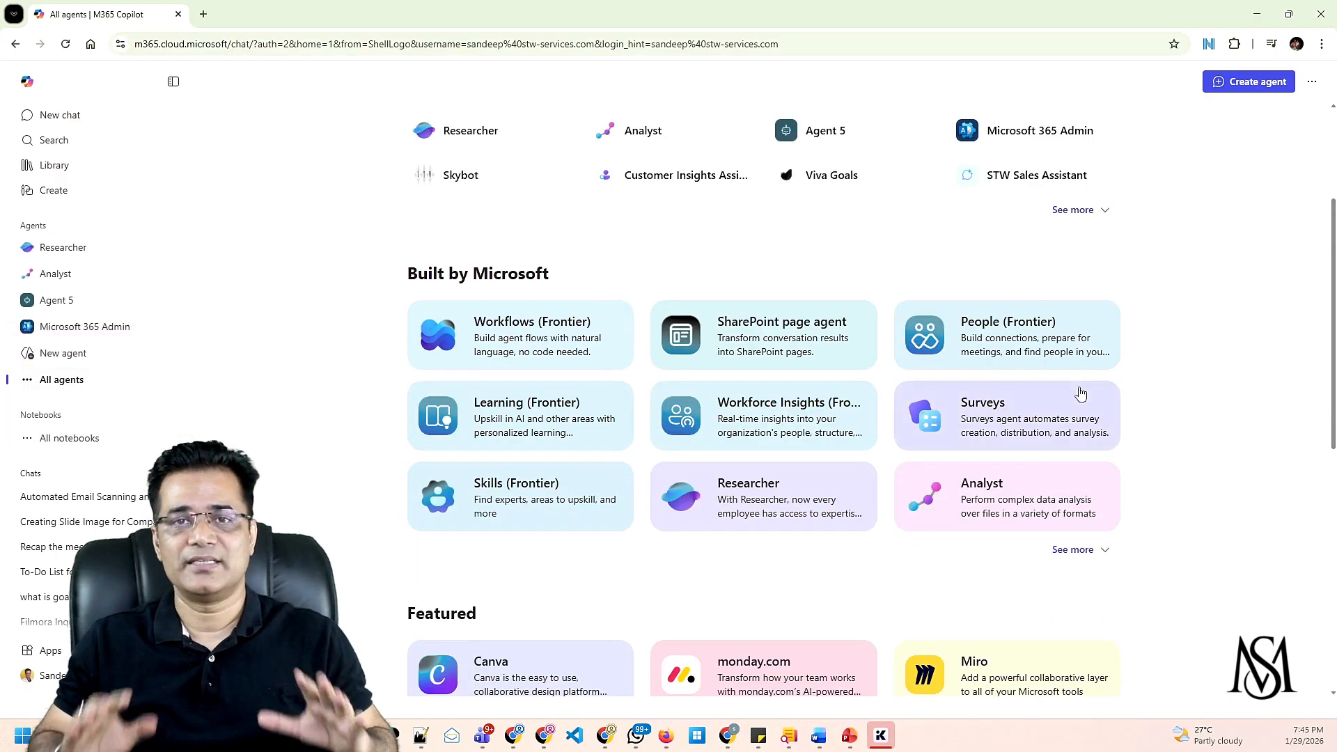
click(173, 81)
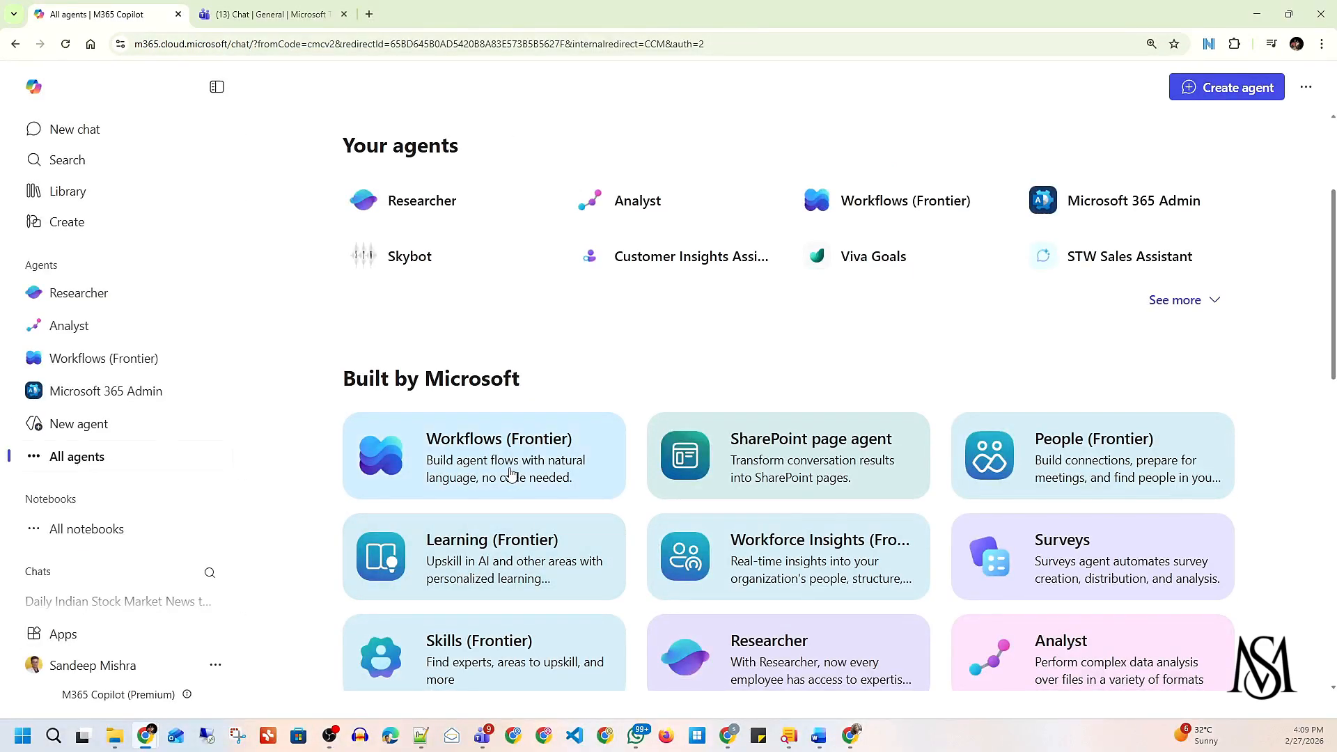
Step: Find the Workflows (Frontier) agent among the agents built by Microsoft and open it
scroll(519, 482, up, 3)
scroll(543, 496, down, 2)
scroll(508, 508, down, 2)
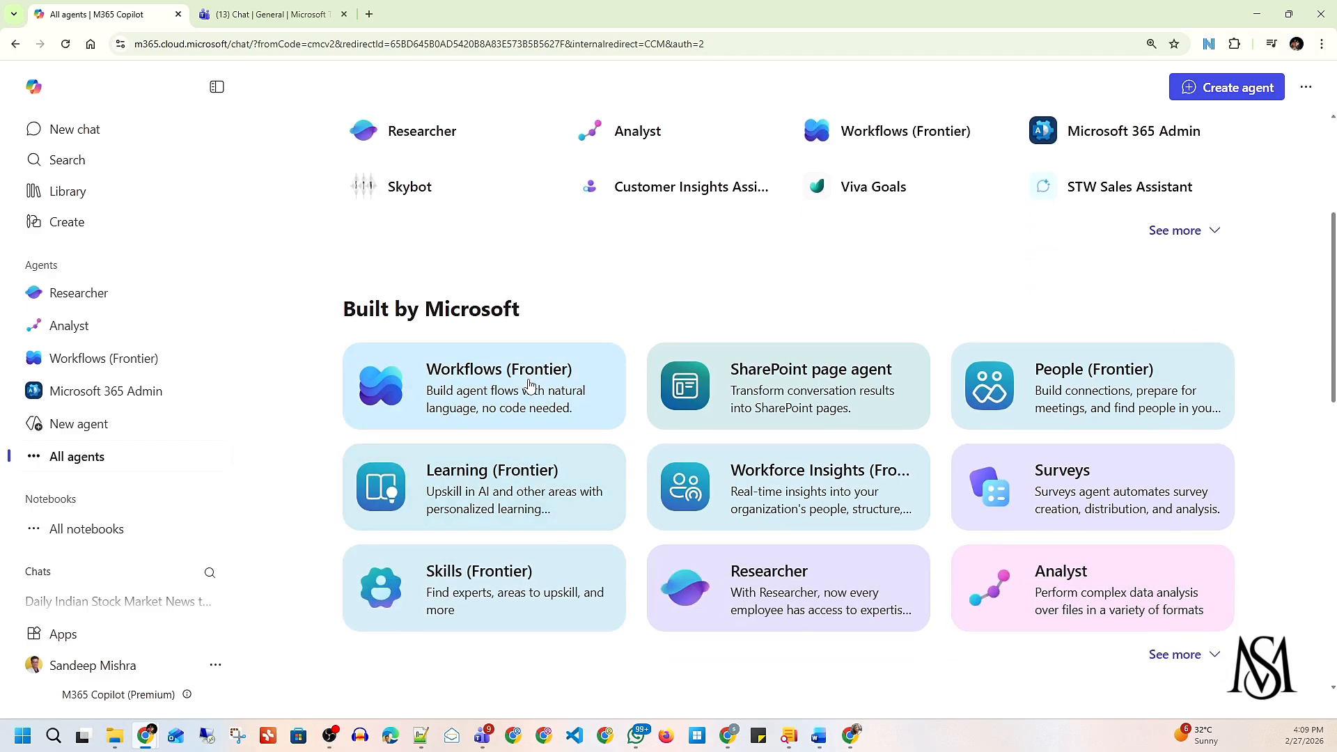
click(498, 388)
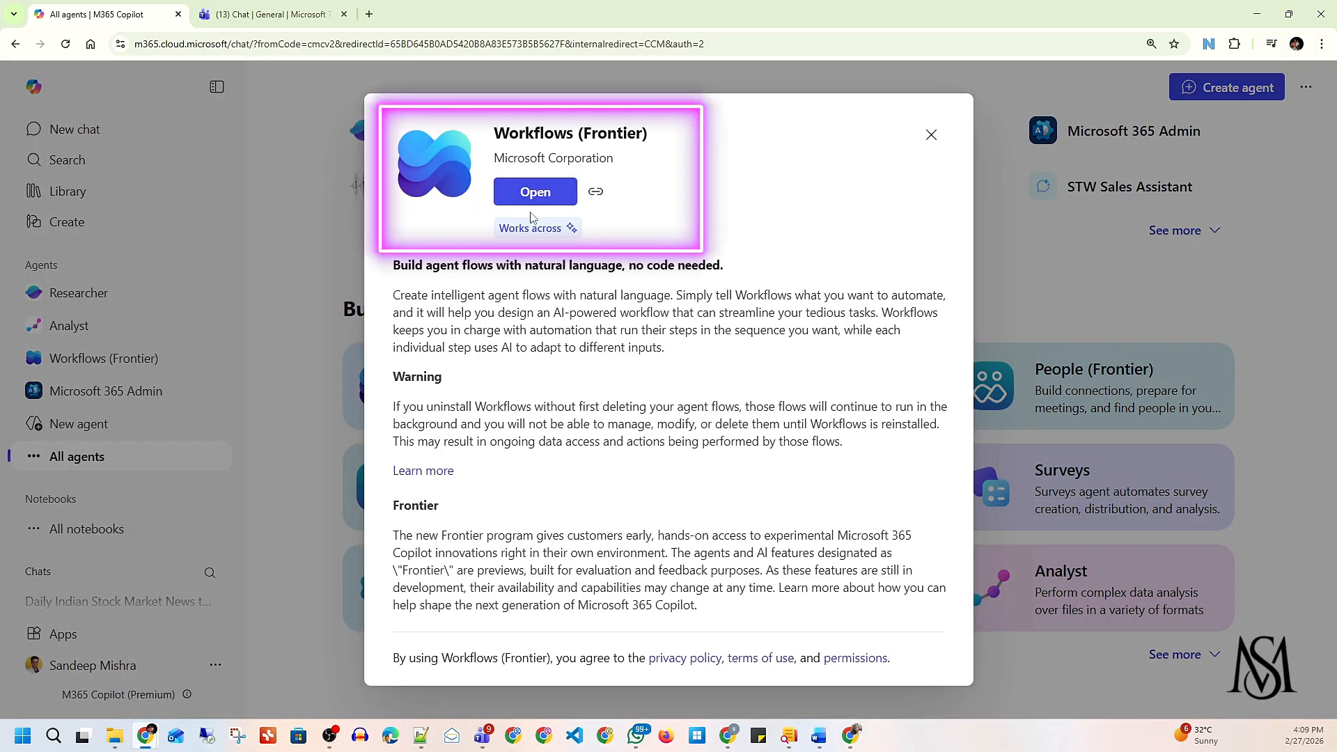
click(534, 199)
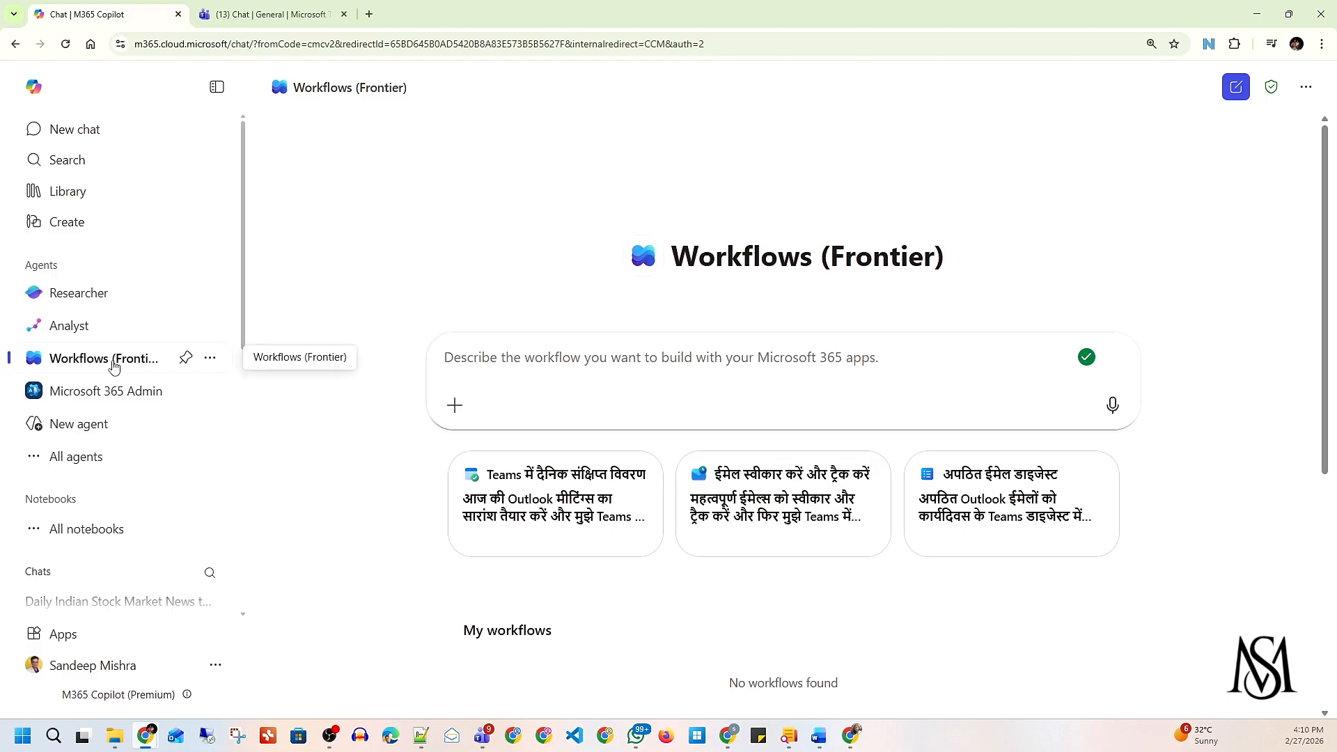
Step: Enter a workflow prompt: every day at 8:00 AM, summarize important Indian stock market news into concise bullet points and send to Microsoft Teams "Demo Teams", channel "General"
scroll(666, 416, down, 2)
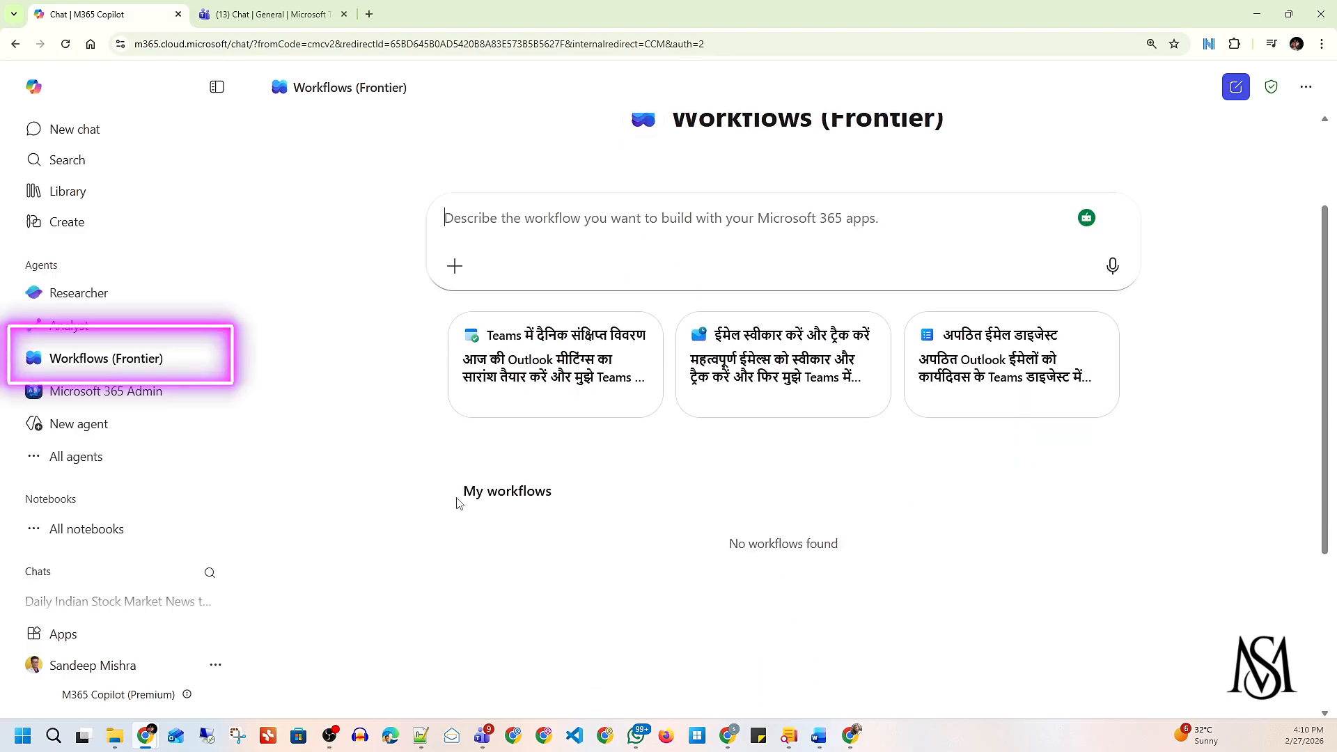
drag(457, 499, 593, 503)
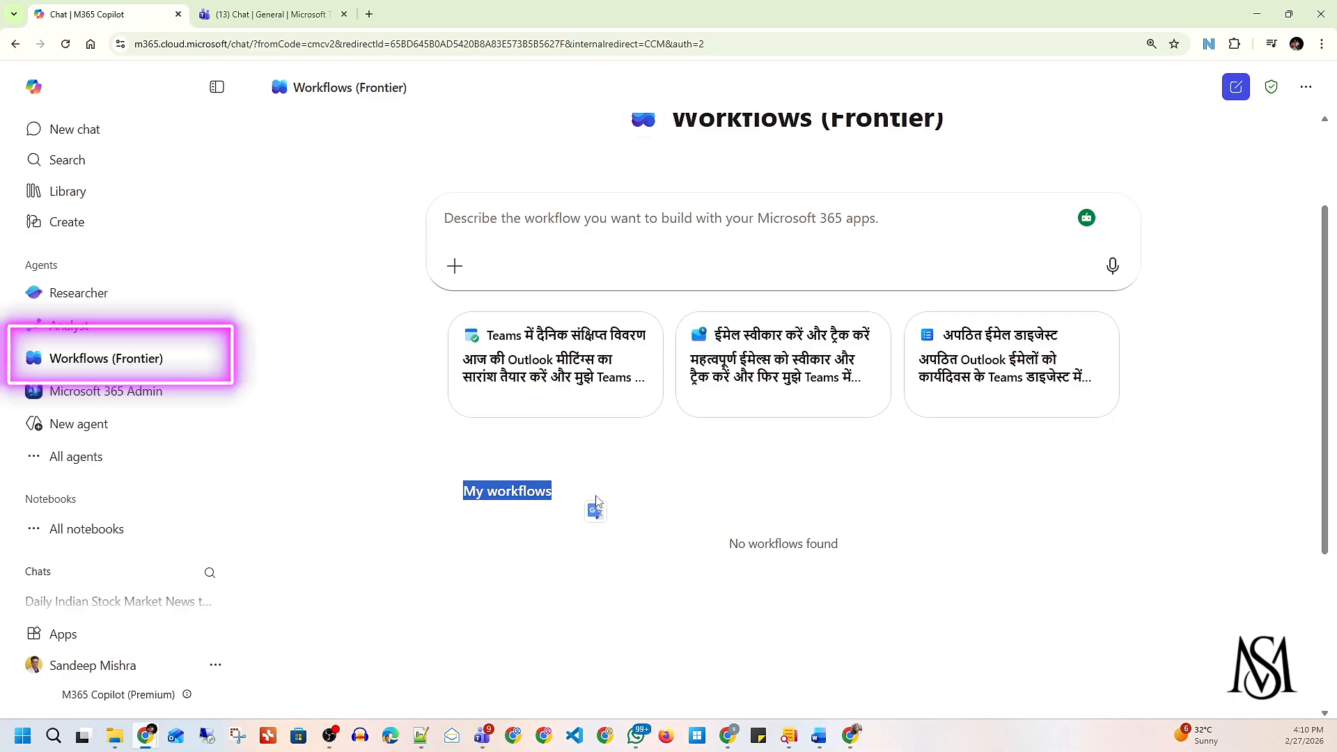
click(1050, 536)
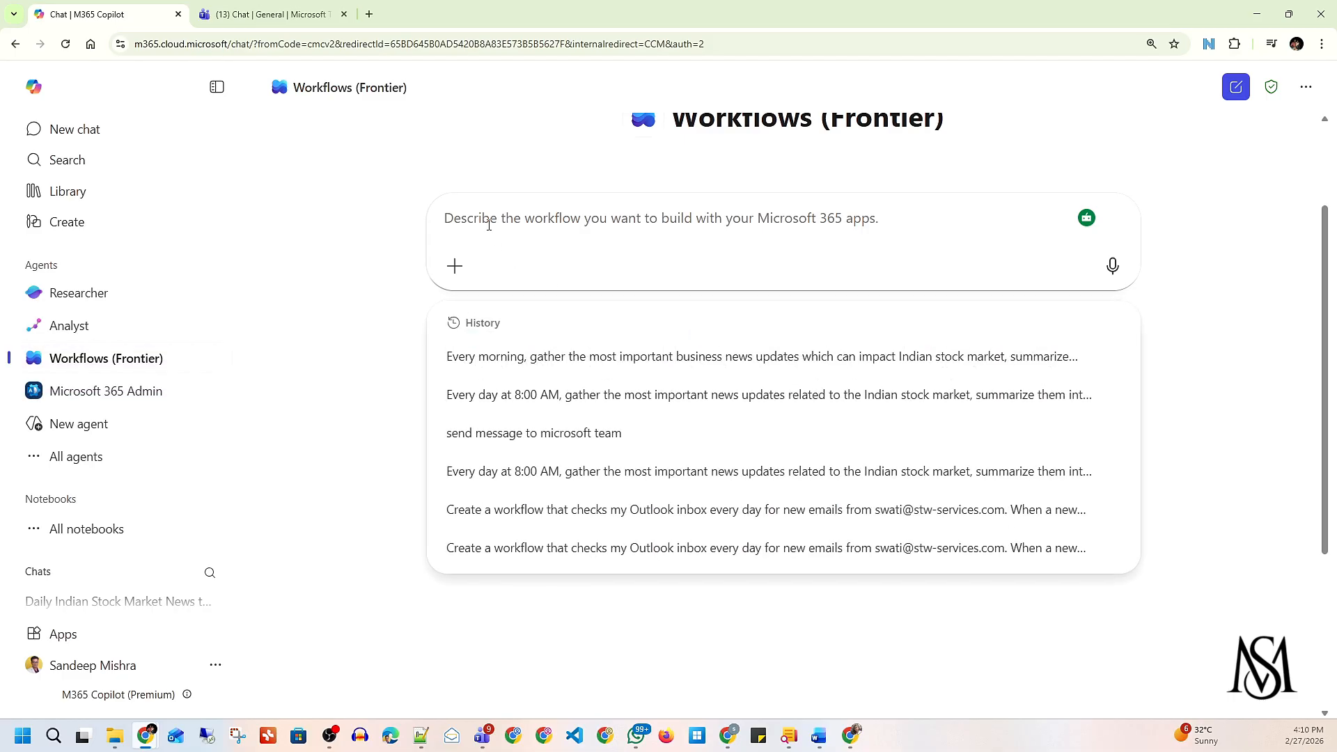
text(Every day at 8:00 AM, gather the most important news updates related to the Indian stock market, summarize them into concise bullet points, and send the update to Microsoft Teams, teams "Demo Teams", channel - "General")
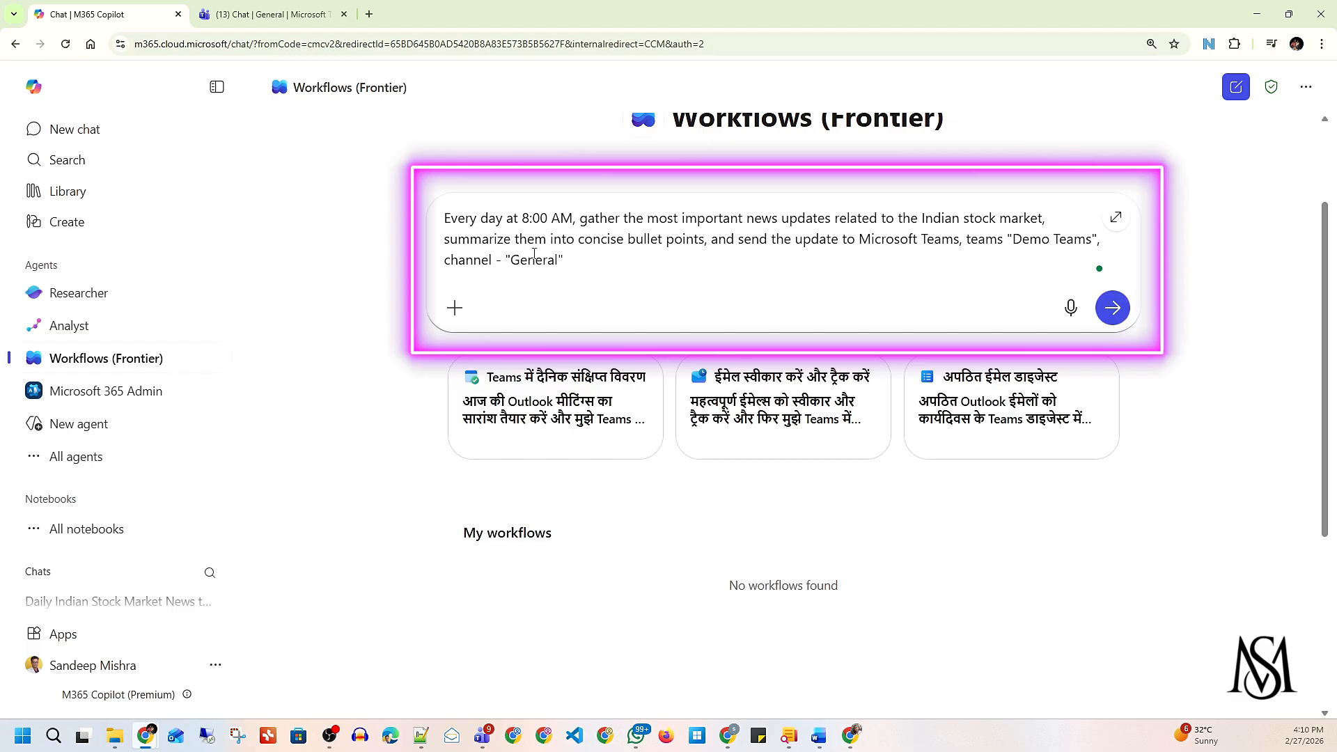
drag(582, 277, 437, 220)
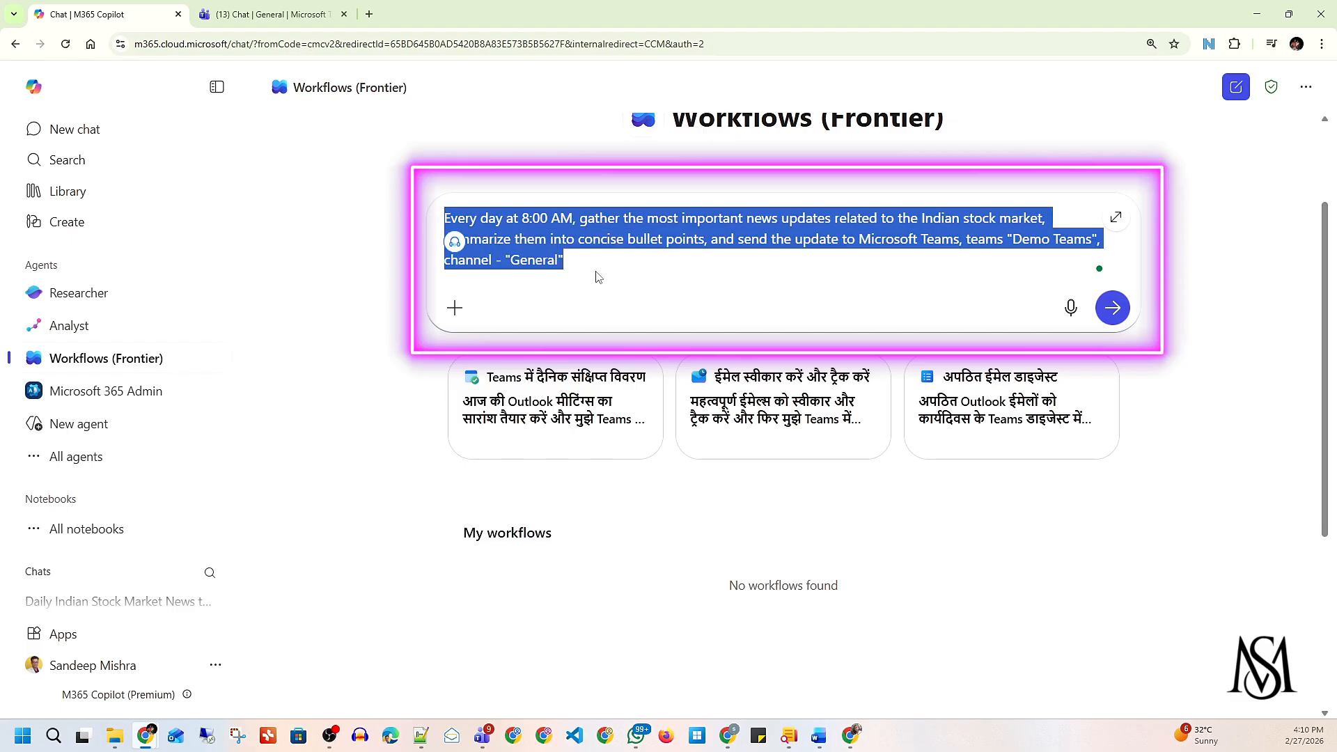
click(603, 219)
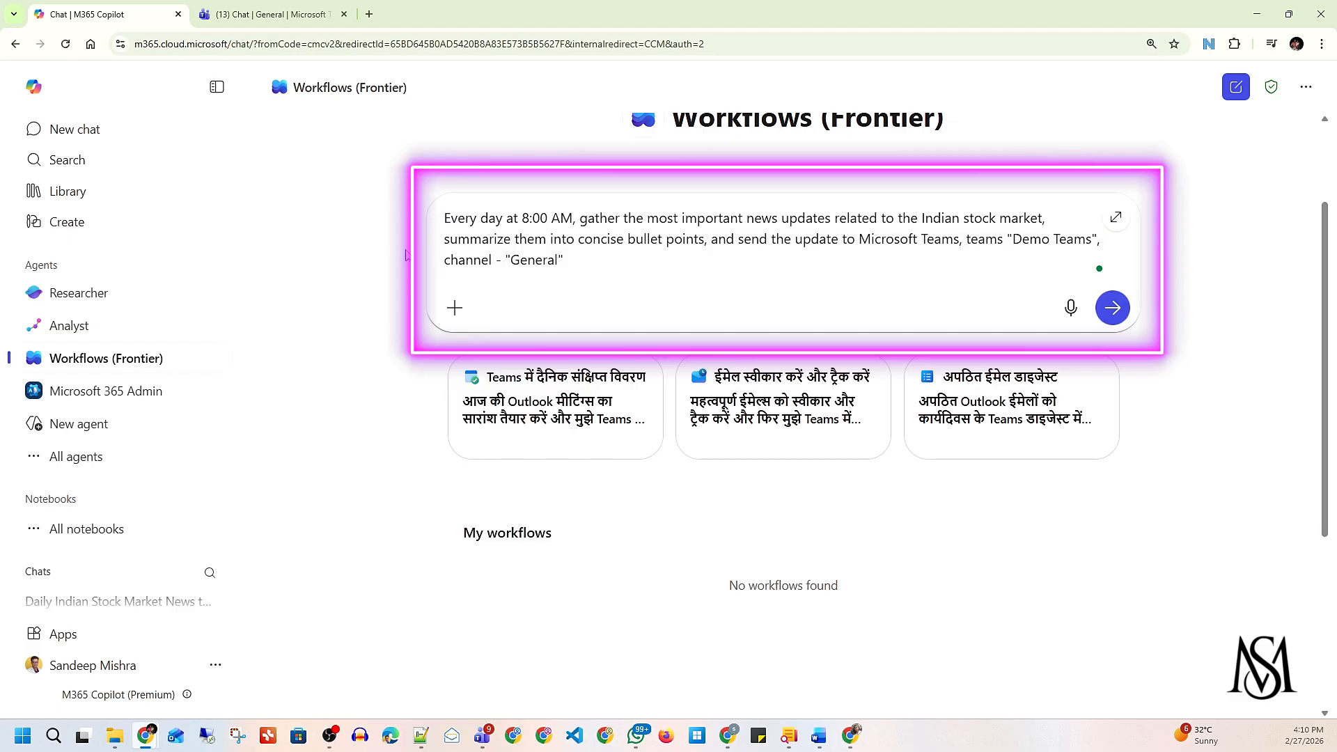
drag(856, 242, 954, 248)
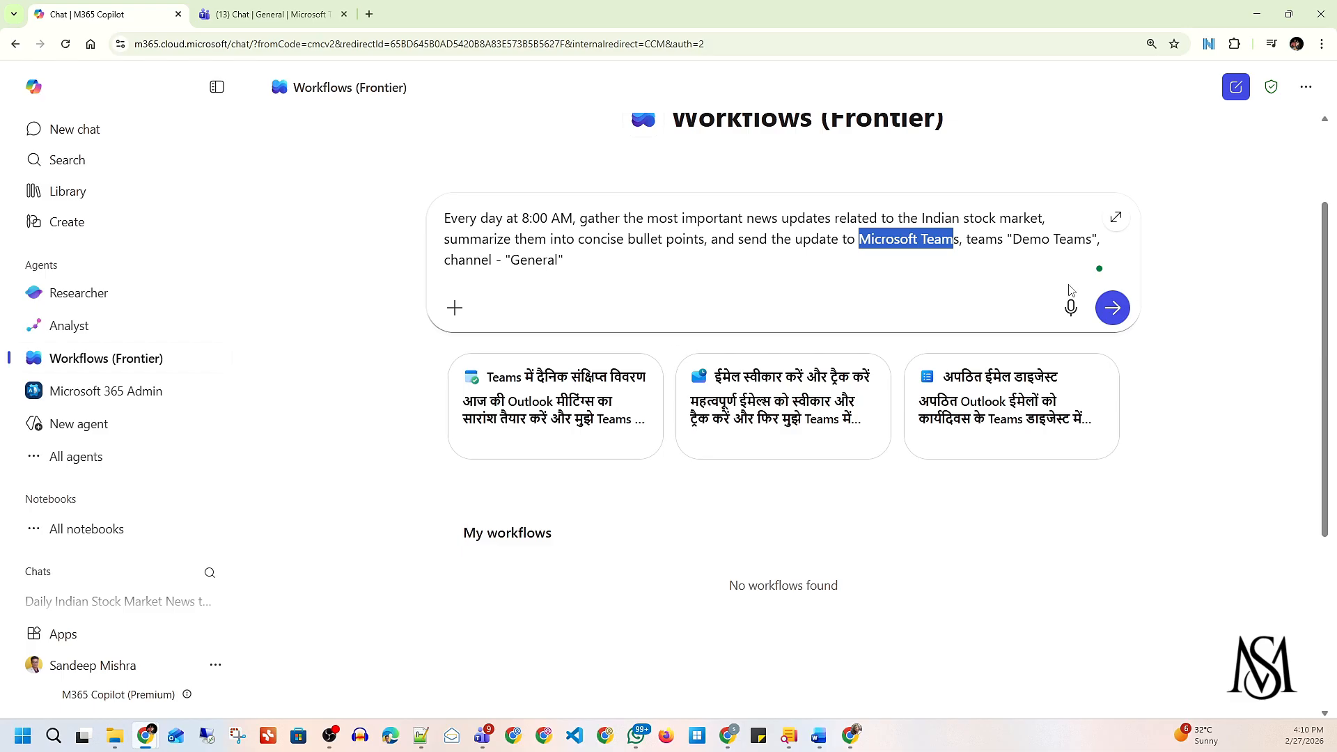
click(967, 279)
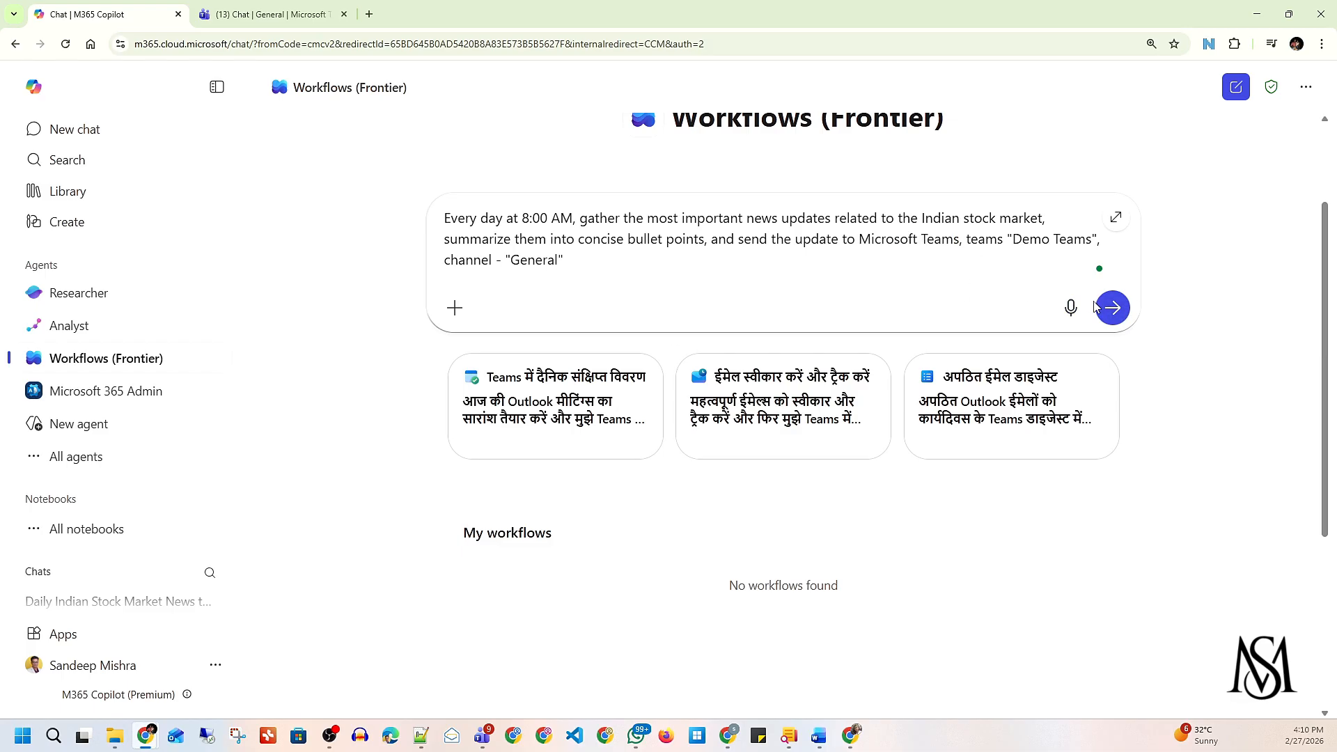
Step: Switch to Microsoft Teams and locate the Demo Teams team in the list of teams and channels
click(265, 14)
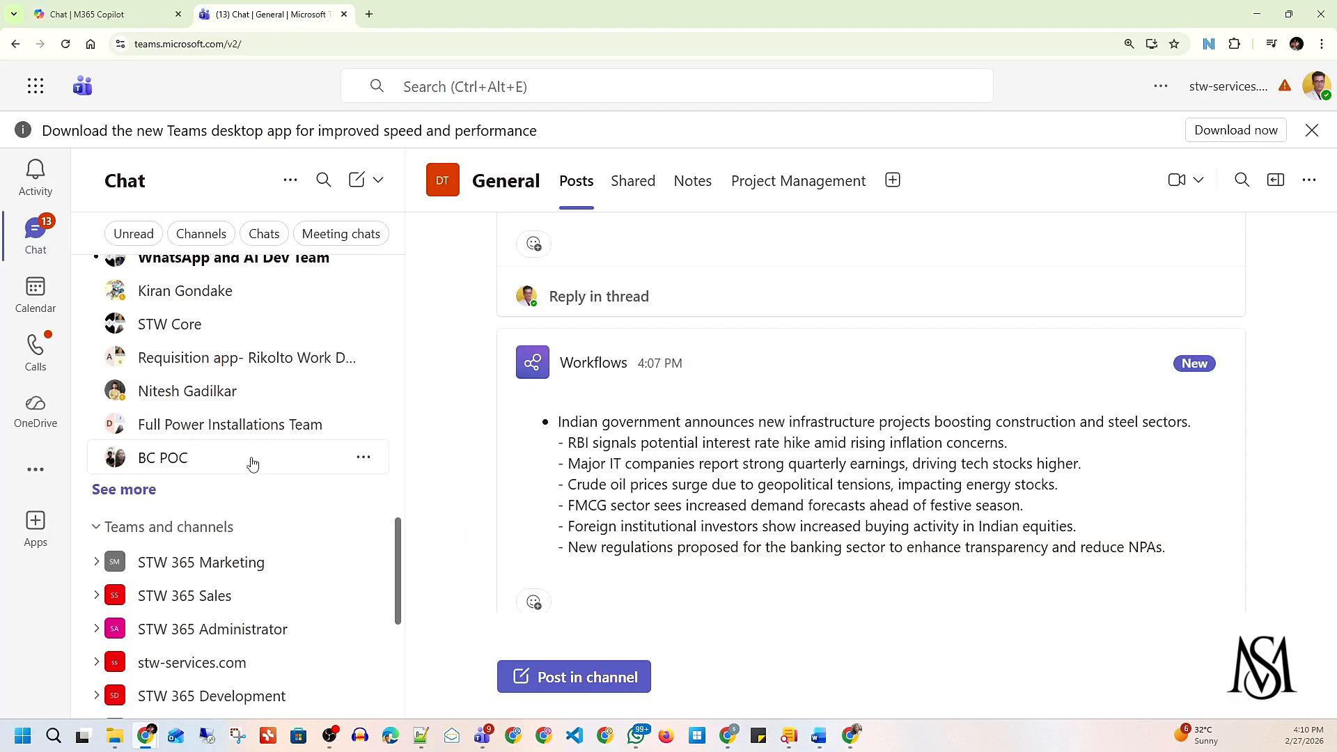
scroll(254, 460, down, 4)
click(174, 518)
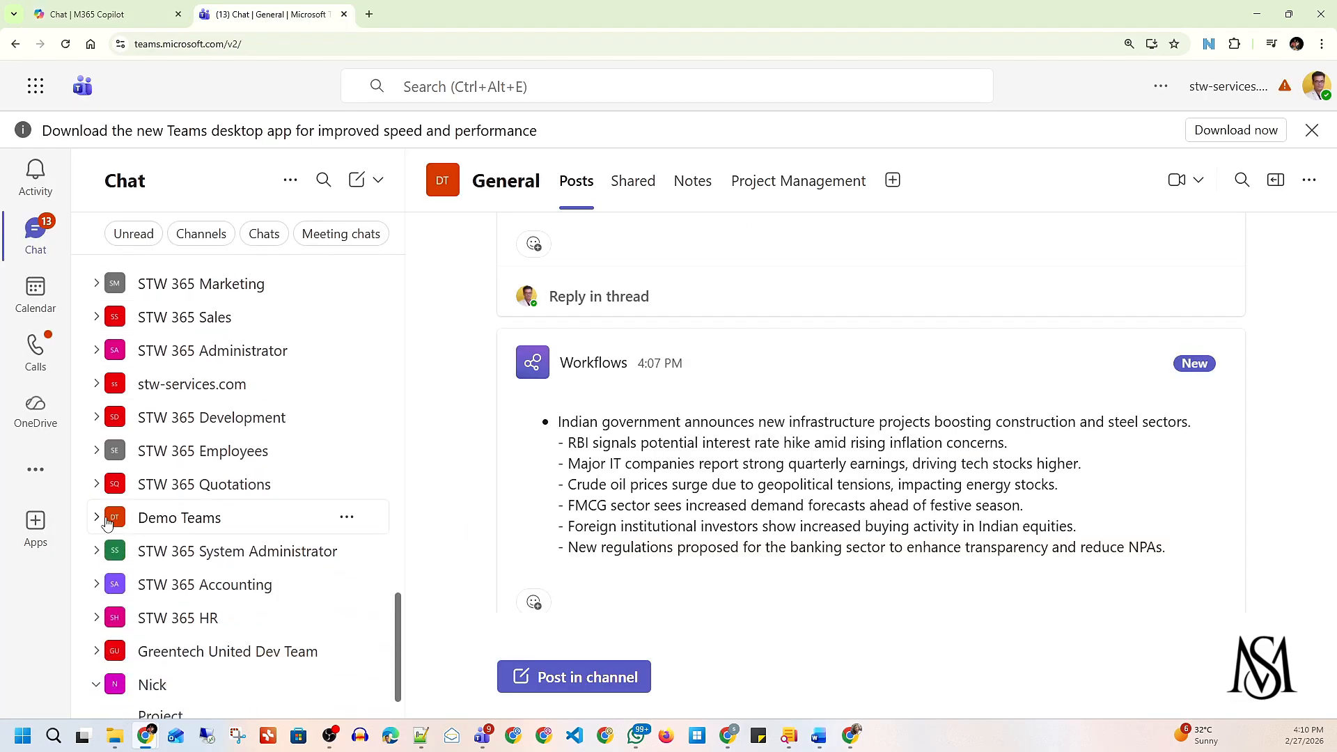
Step: Return to M365 Copilot and submit the stock market news prompt to generate the workflow
click(125, 16)
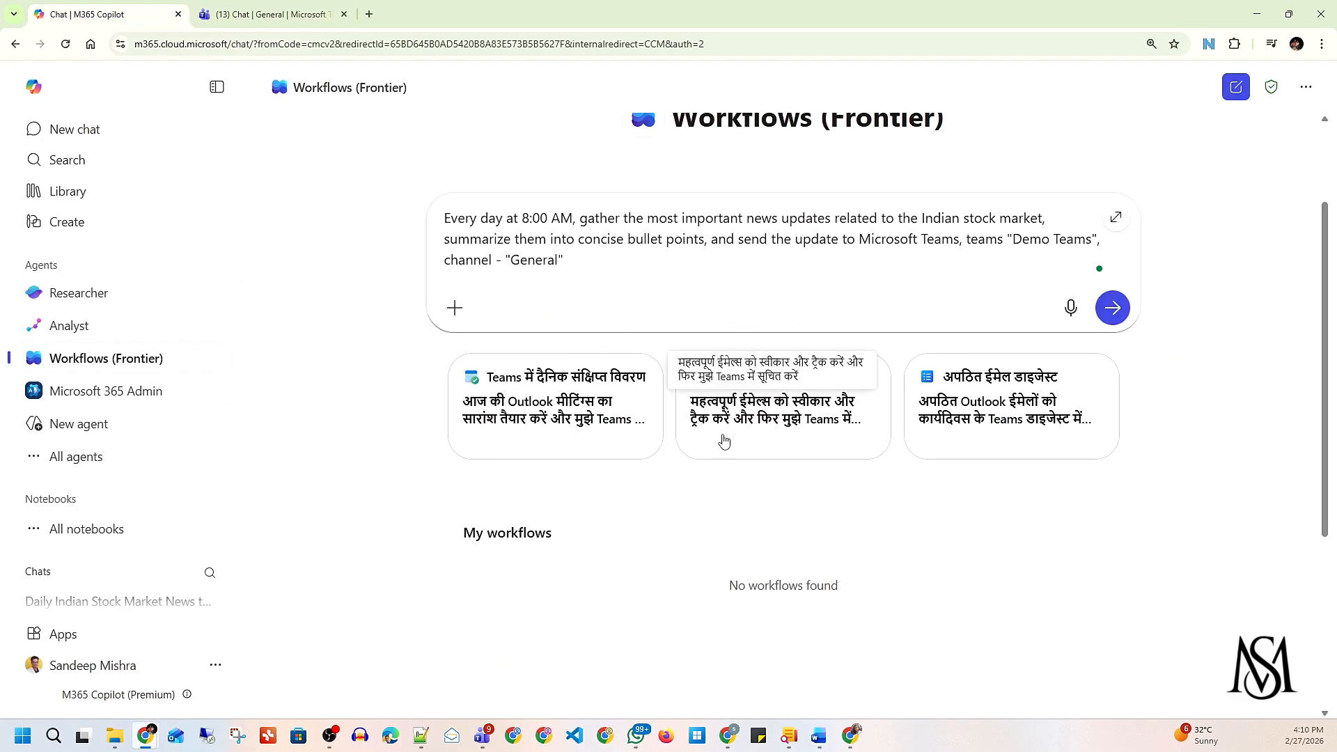
click(1113, 307)
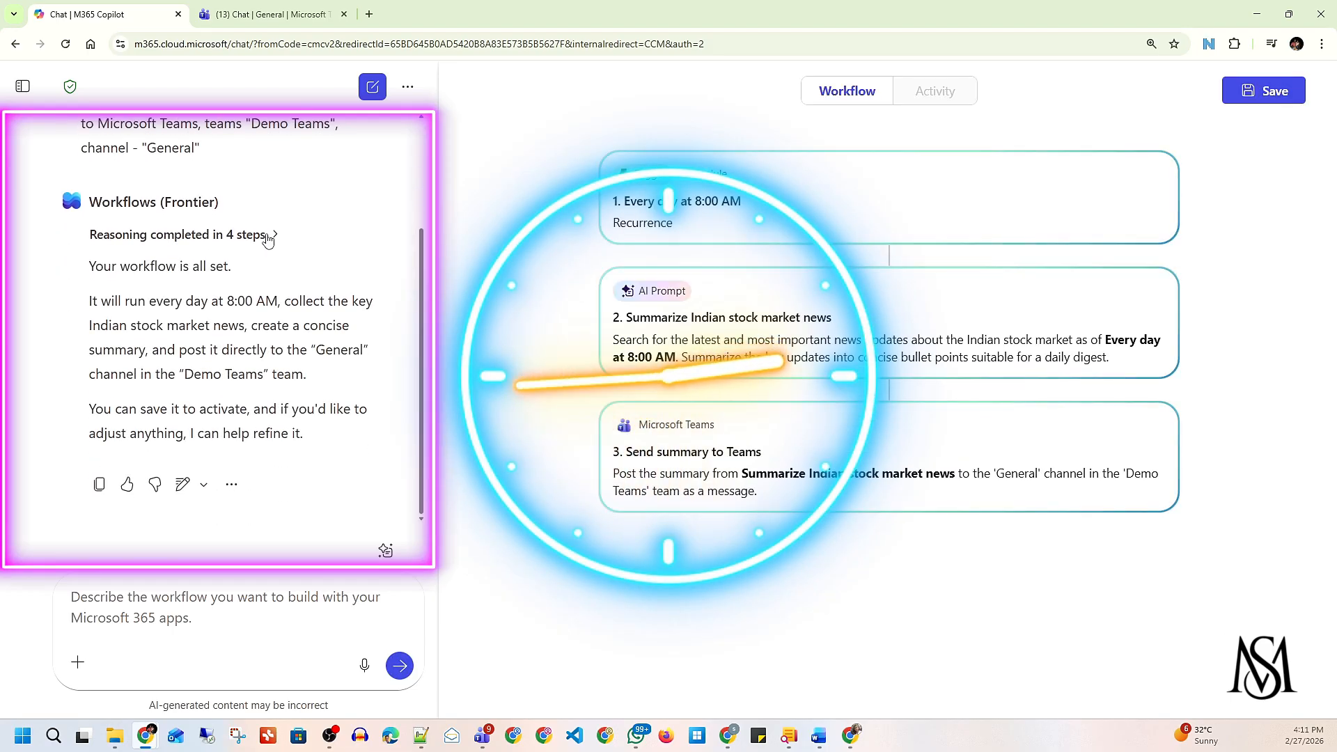
Step: Expand the agent's reasoning and review each setup stage and the summary of the generated workflow
click(272, 233)
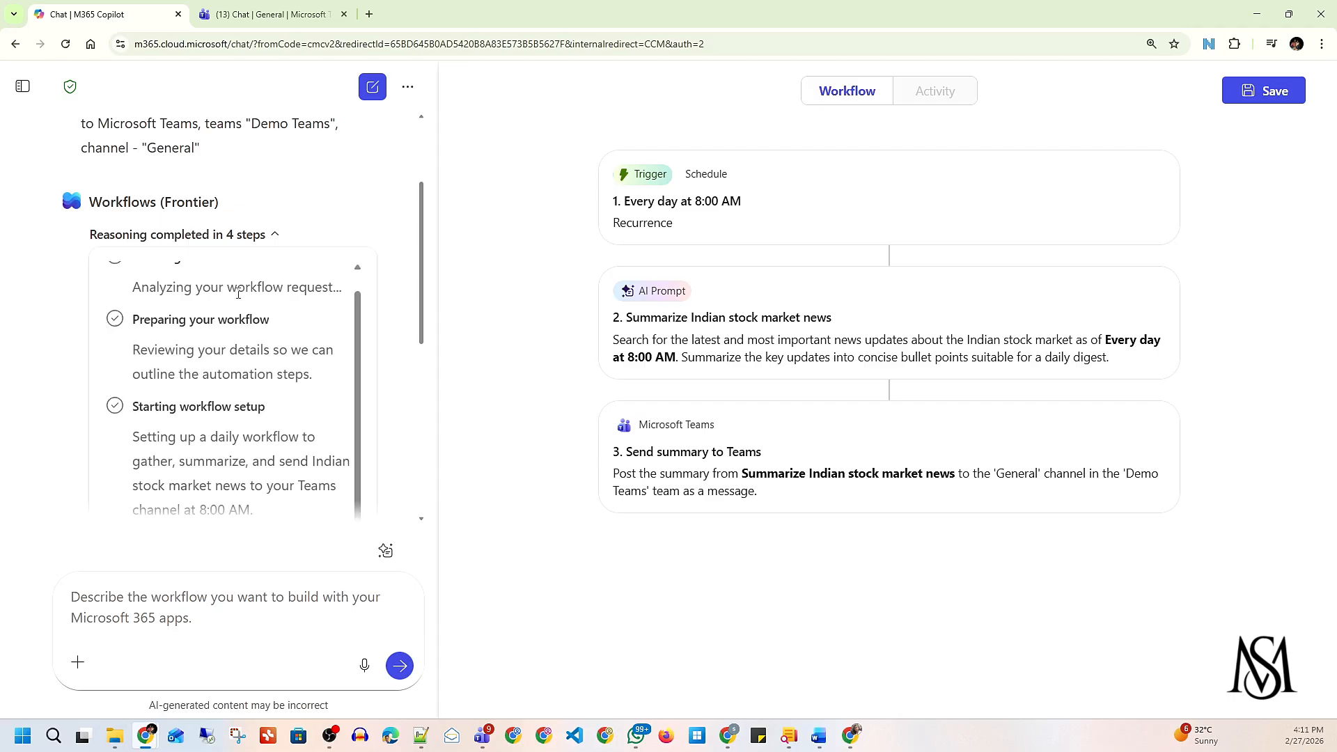
scroll(242, 324, up, 1)
drag(144, 339, 228, 339)
scroll(173, 398, down, 1)
drag(149, 408, 272, 412)
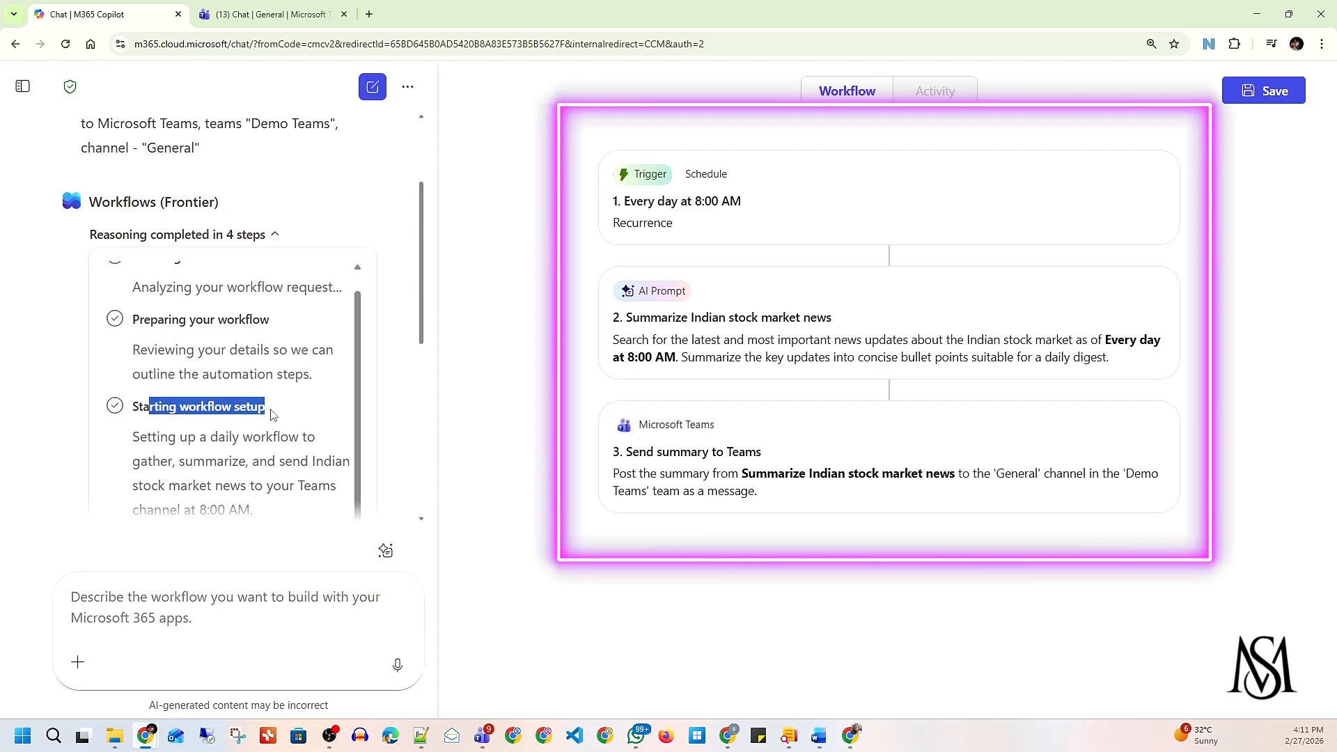
scroll(272, 413, down, 2)
drag(141, 404, 292, 411)
scroll(292, 411, down, 3)
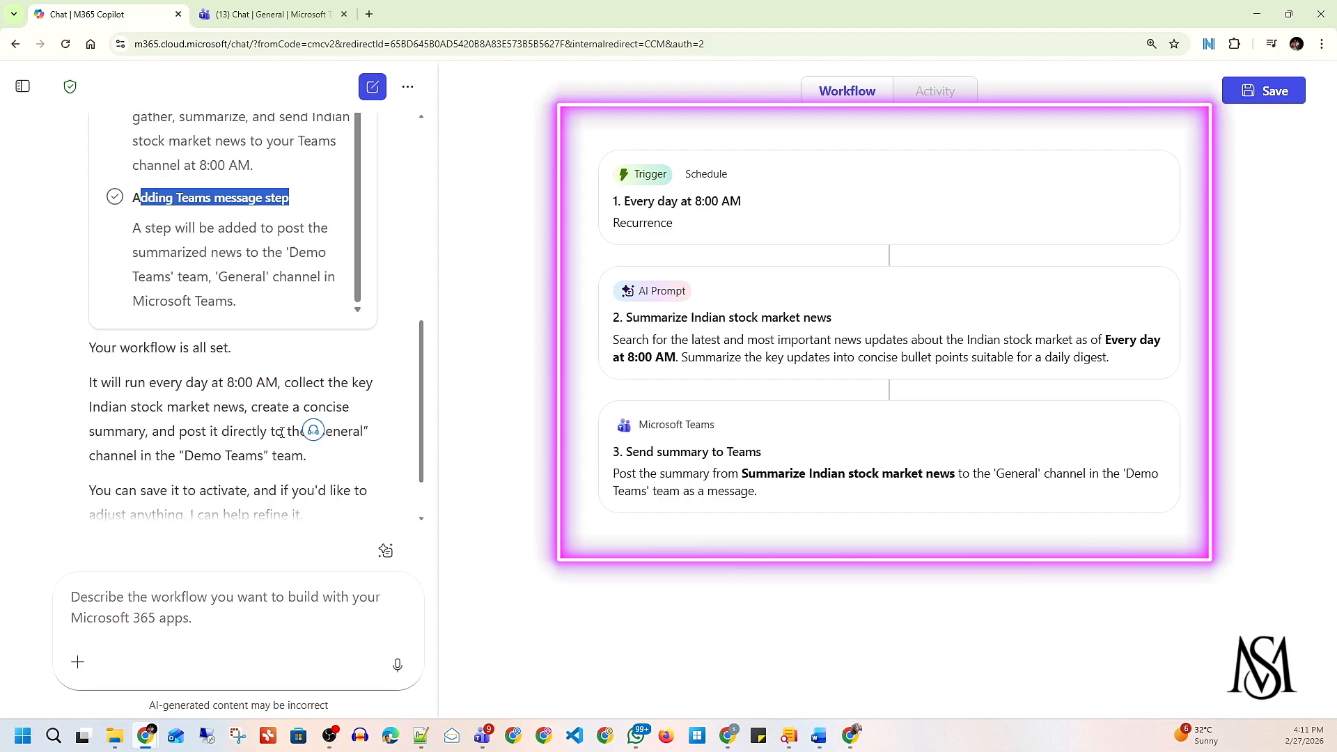
scroll(165, 343, up, 4)
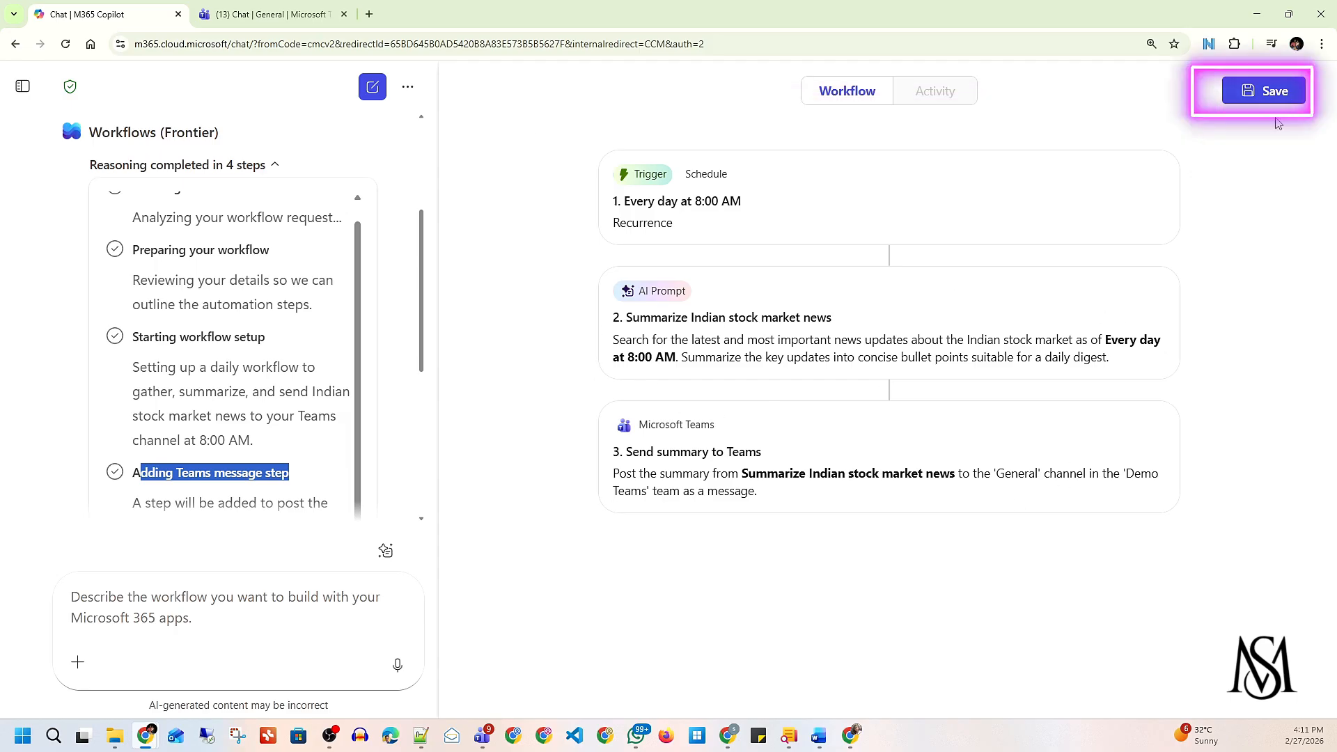
Step: Save the generated workflow and start a test run of it
click(1273, 91)
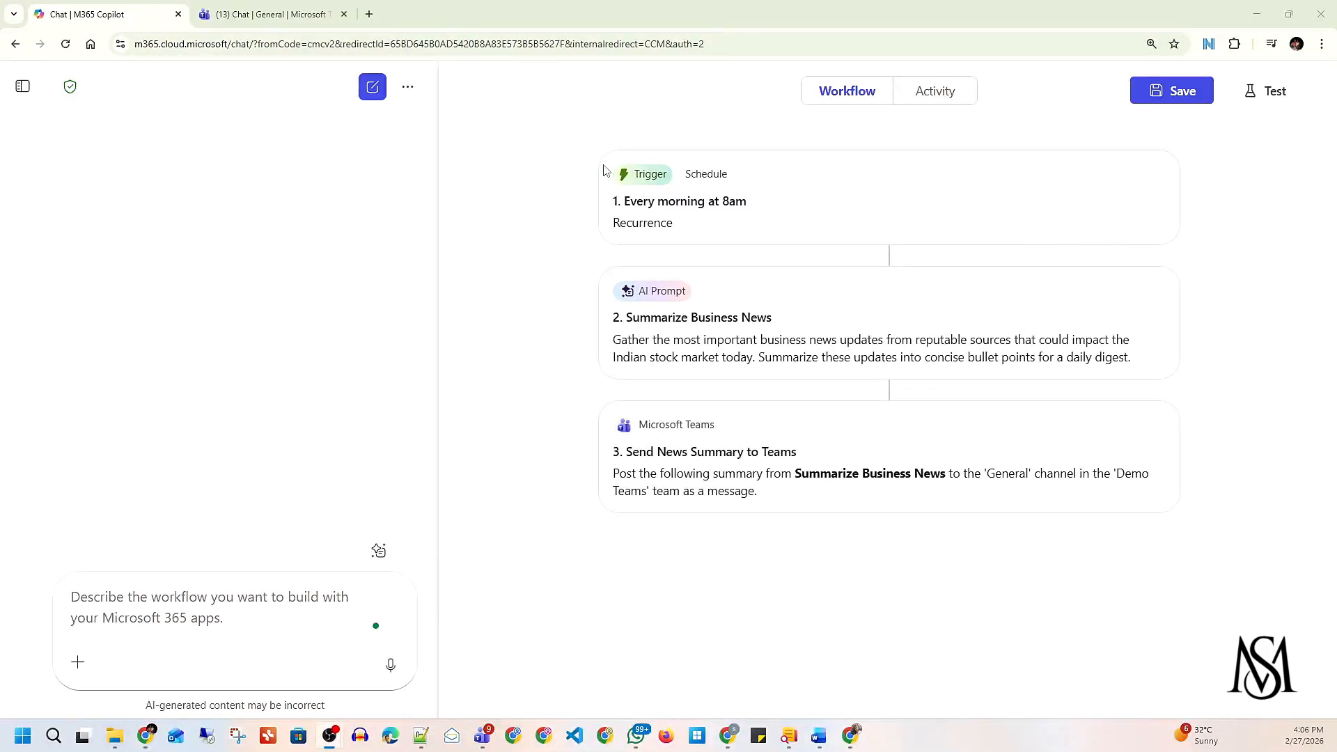
click(1273, 92)
click(1273, 93)
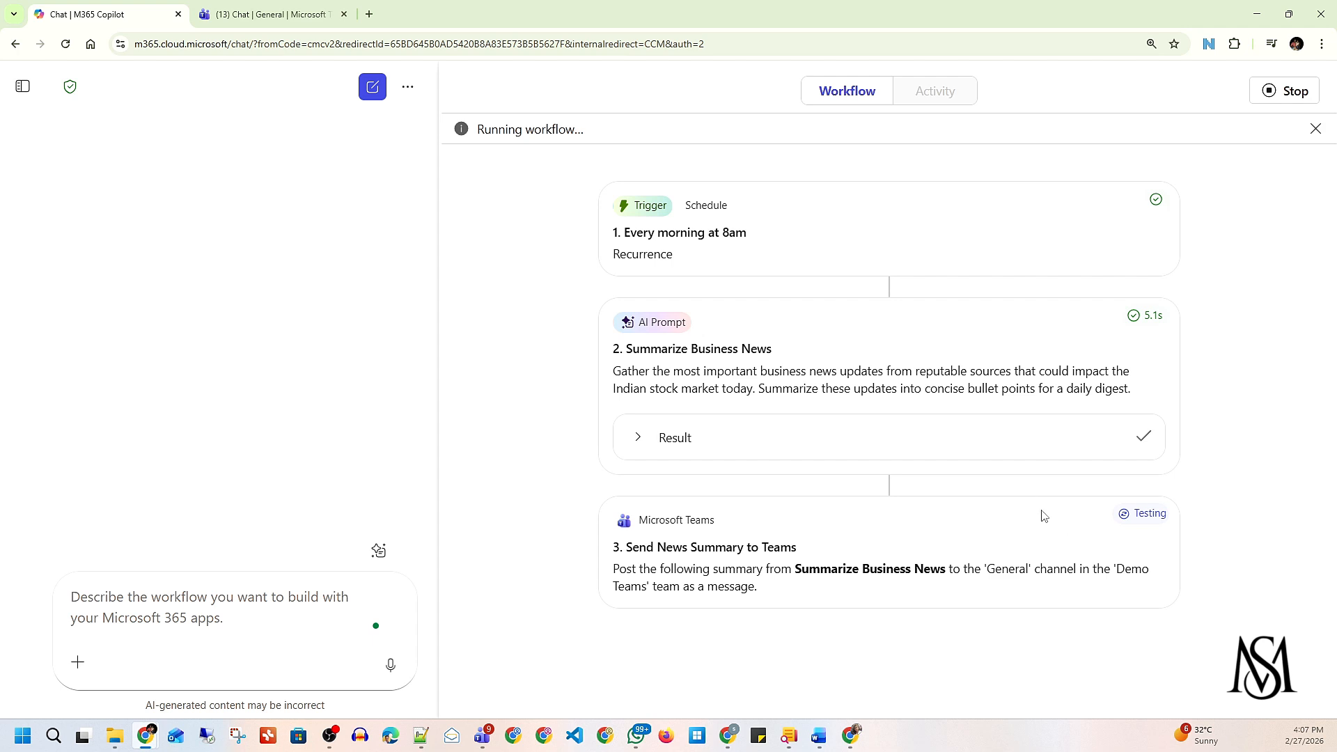
Step: Examine the result of the Summarize Business News step and follow the test run's progress, then collapse the result
click(638, 440)
scroll(717, 416, down, 1)
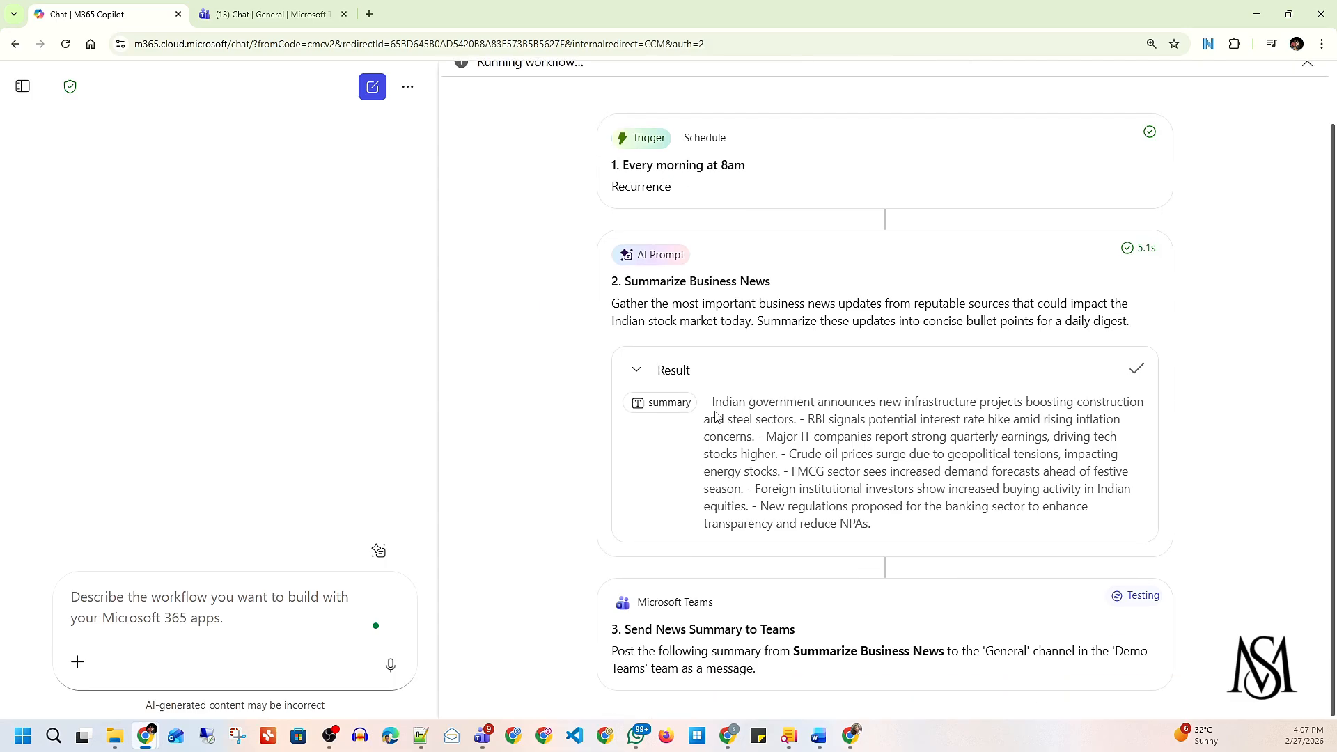
drag(720, 408, 869, 533)
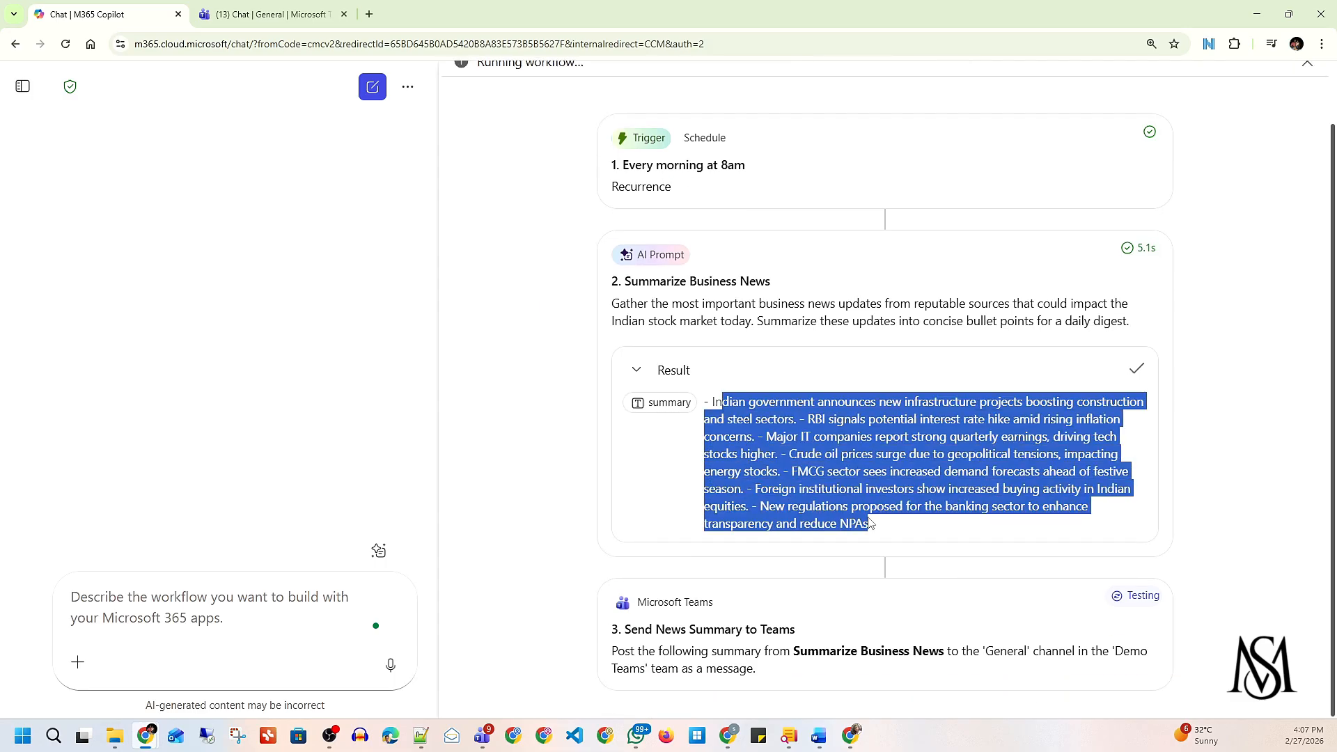
click(1259, 346)
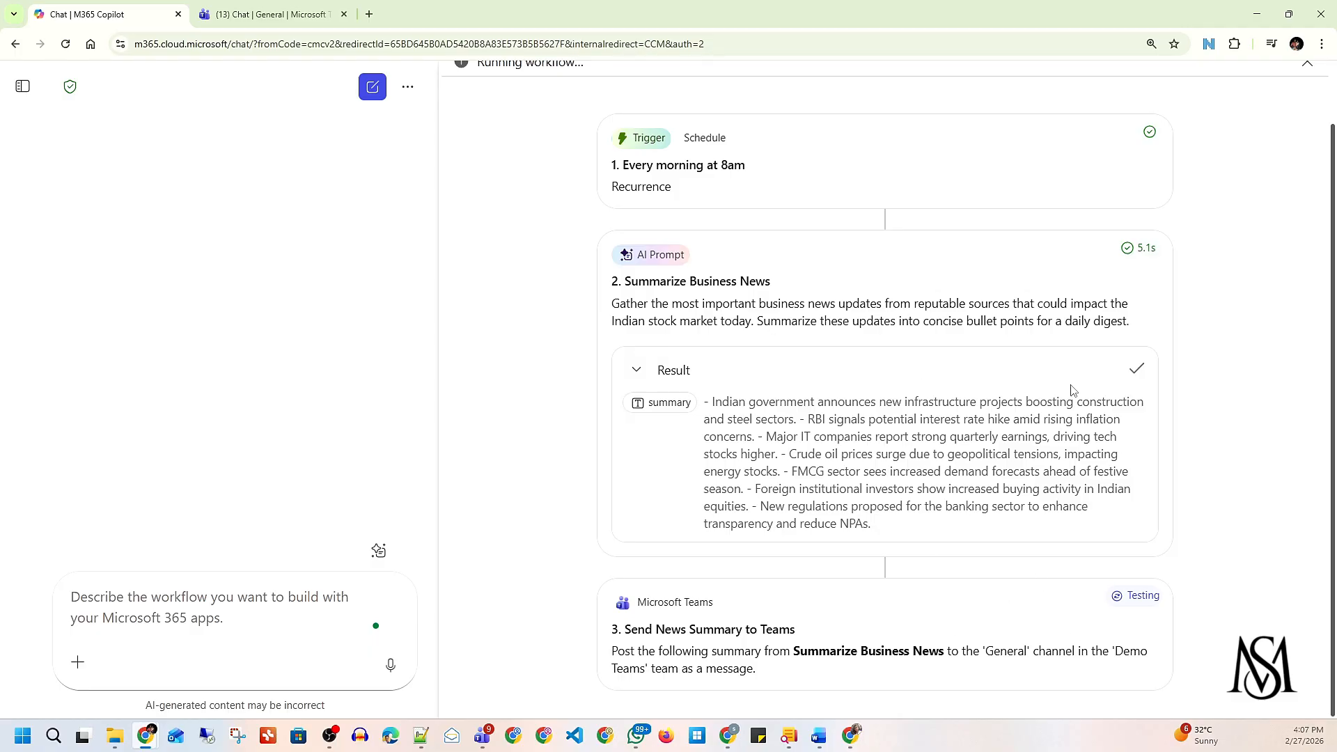
scroll(1086, 397, up, 1)
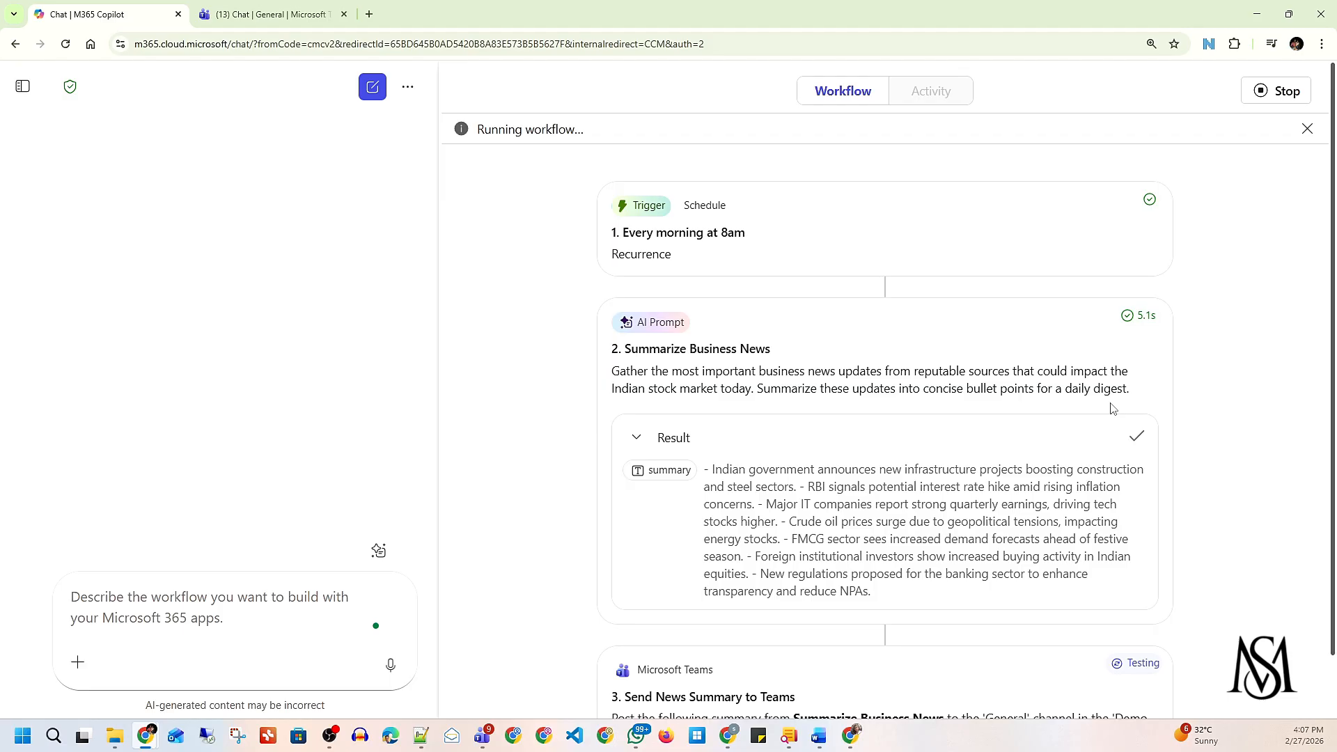
scroll(1112, 409, down, 1)
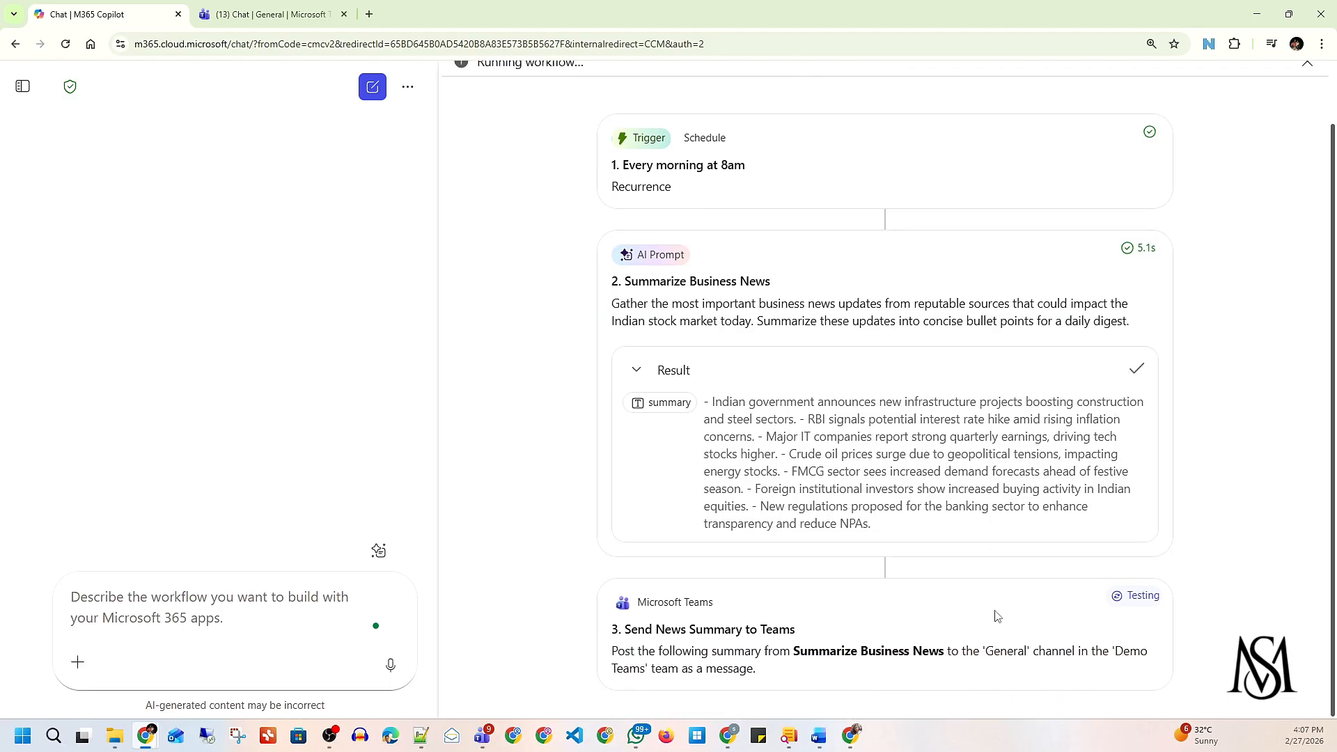
scroll(1086, 507, up, 1)
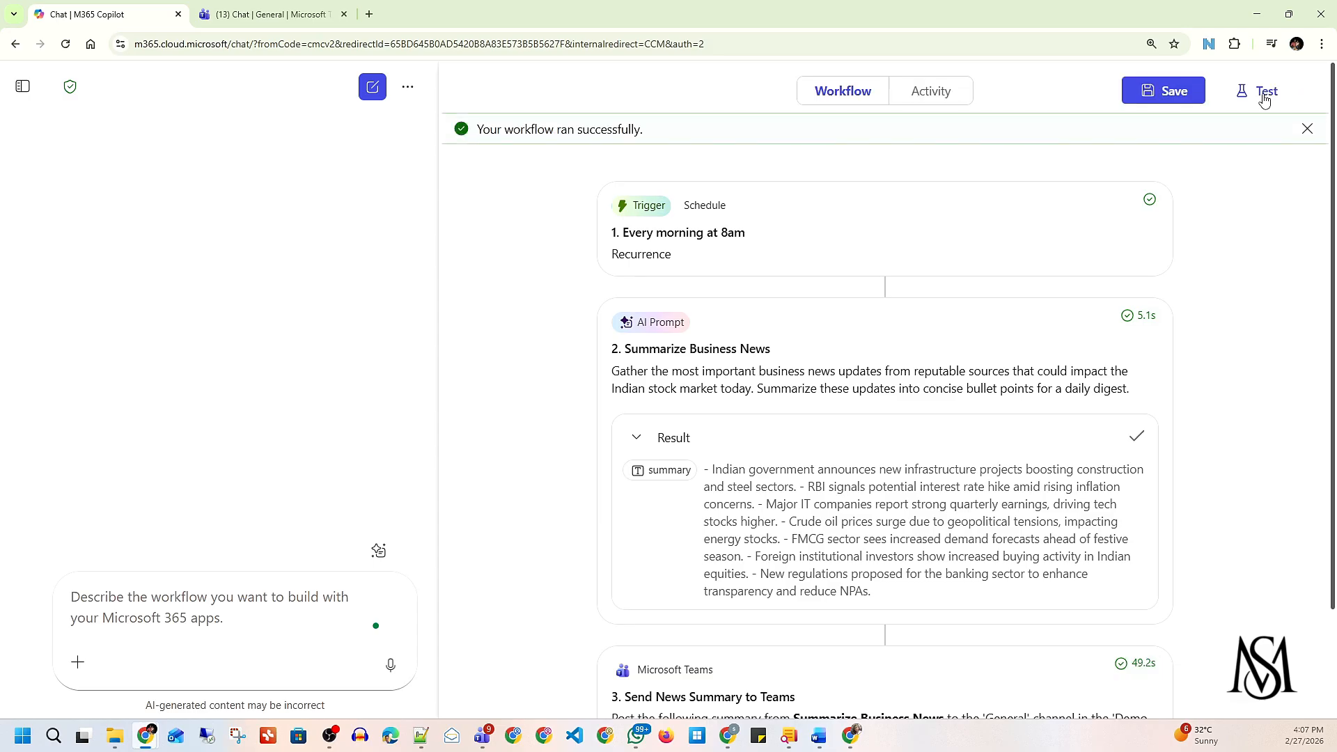
scroll(1093, 564, down, 2)
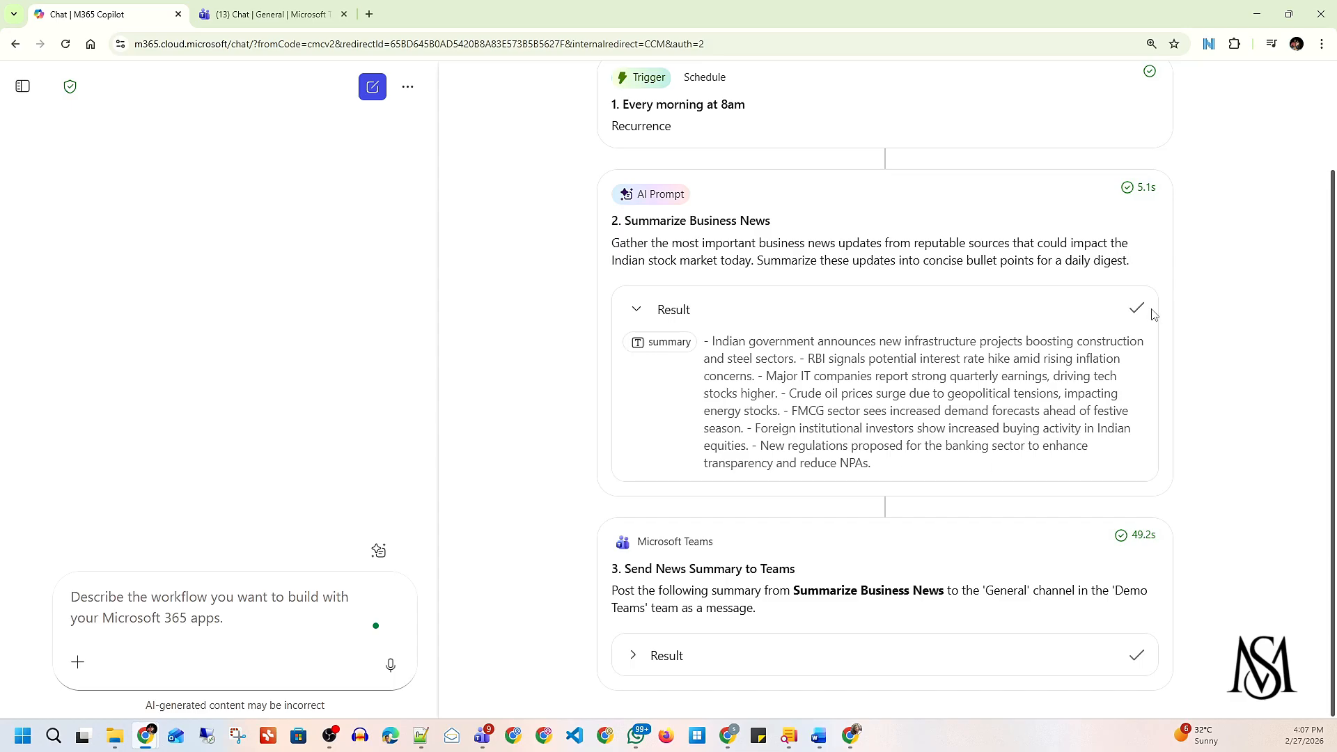
click(636, 311)
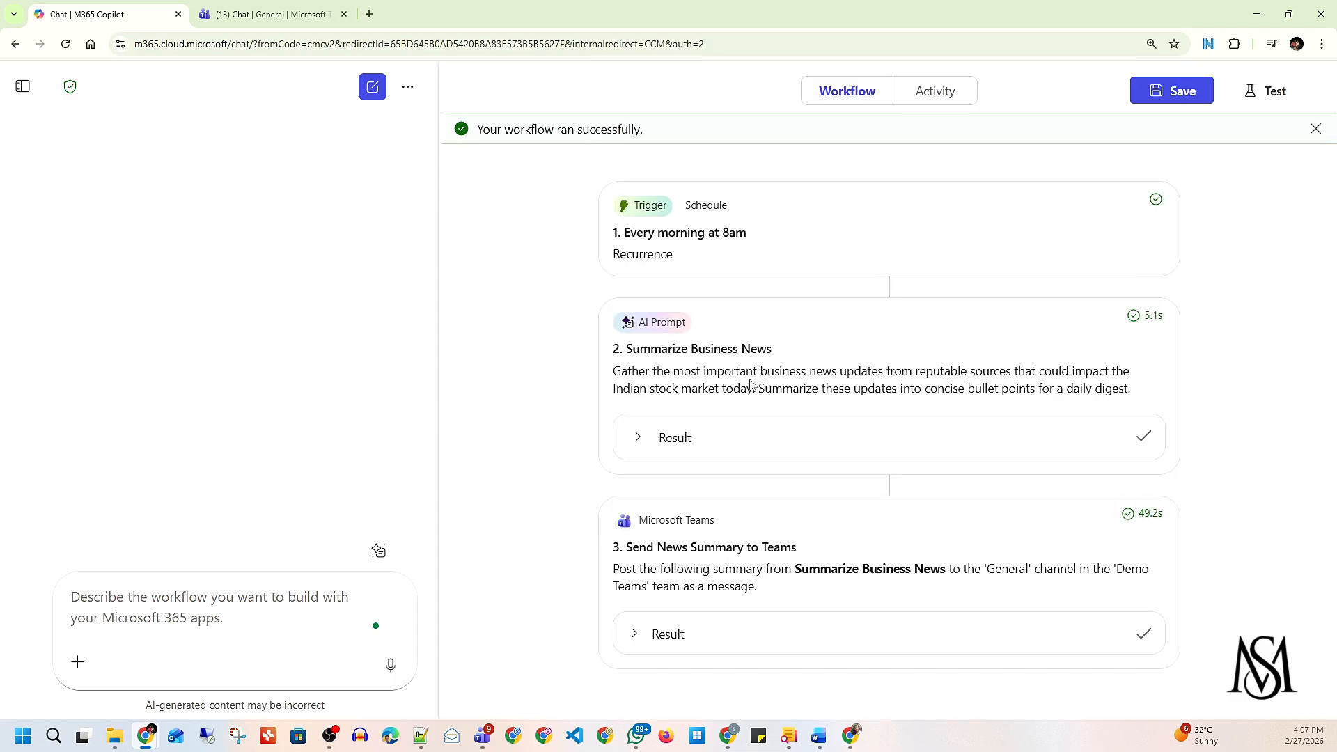
Step: Open the test run from the workflow's activity history and expand the result of the Send News Summary to Teams step
click(934, 96)
click(928, 177)
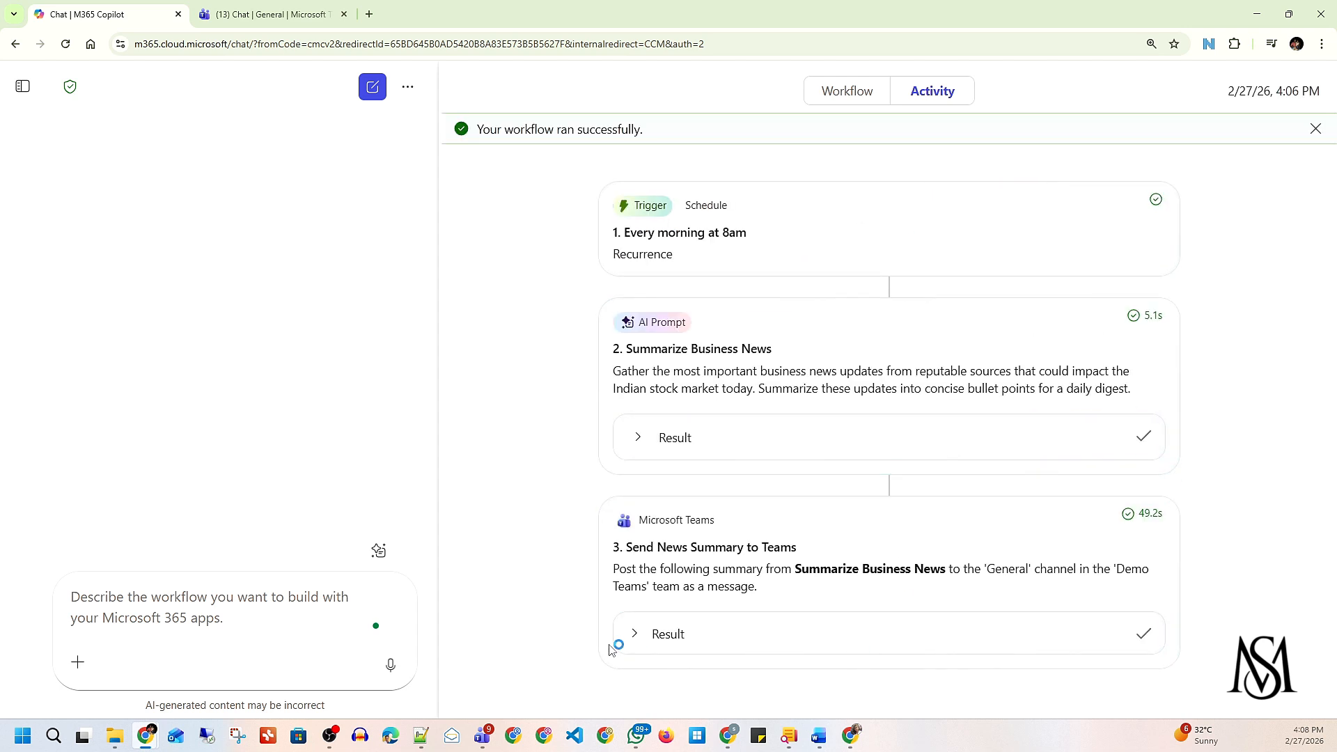
click(634, 634)
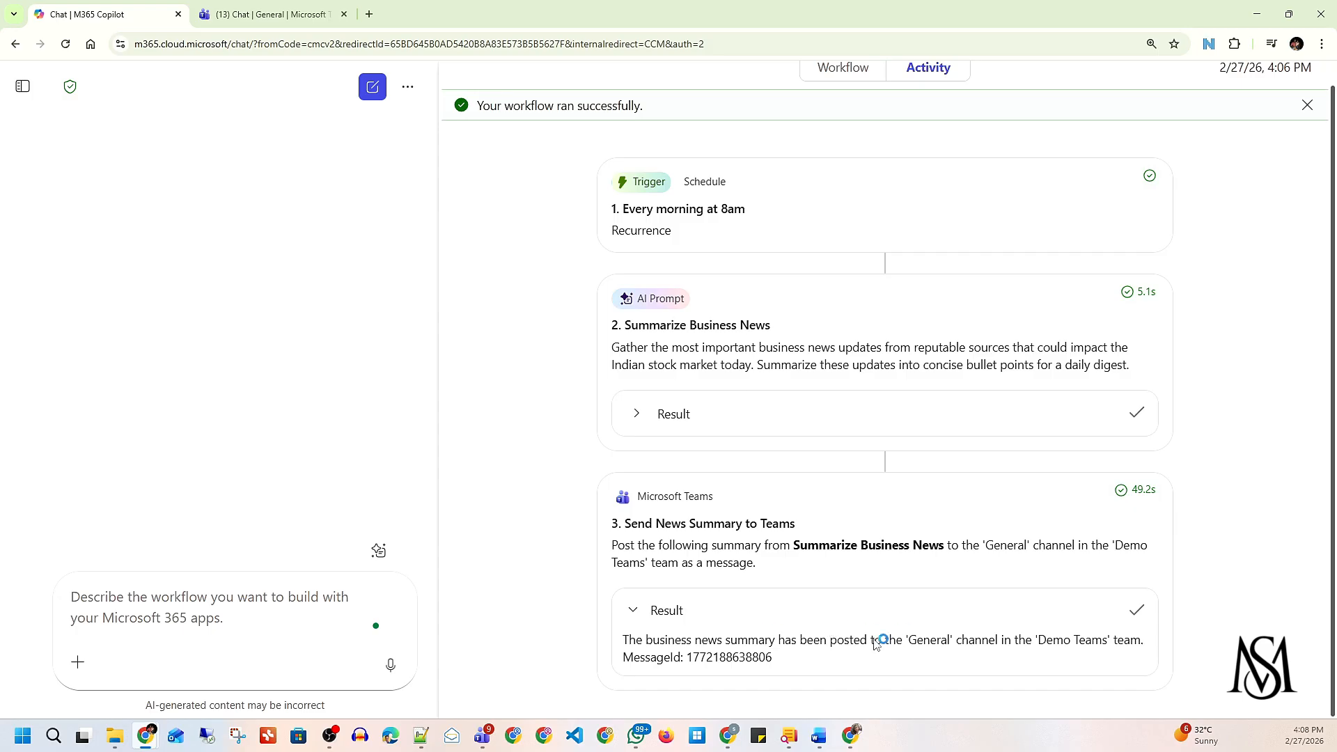
Step: Switch to Microsoft Teams and examine the latest Workflows news summary posted in the General channel of Demo Teams
click(249, 14)
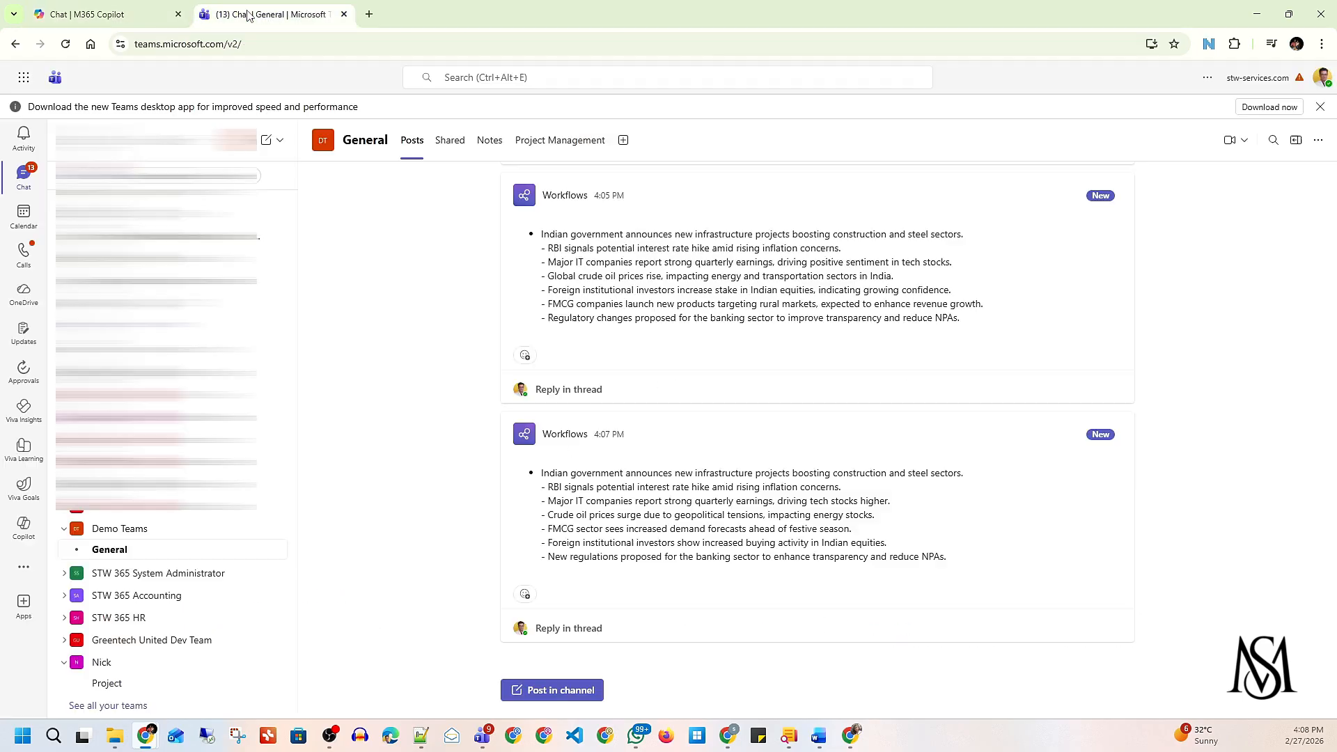
click(125, 534)
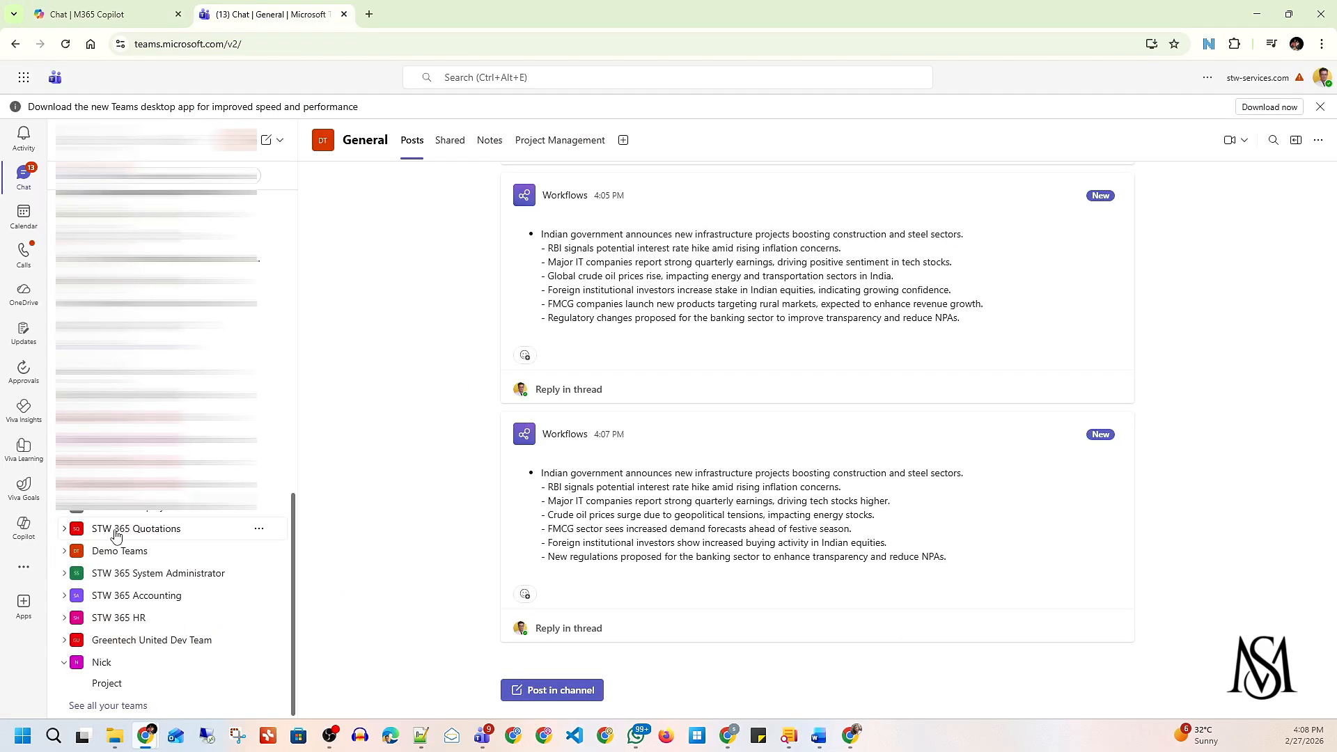
click(133, 551)
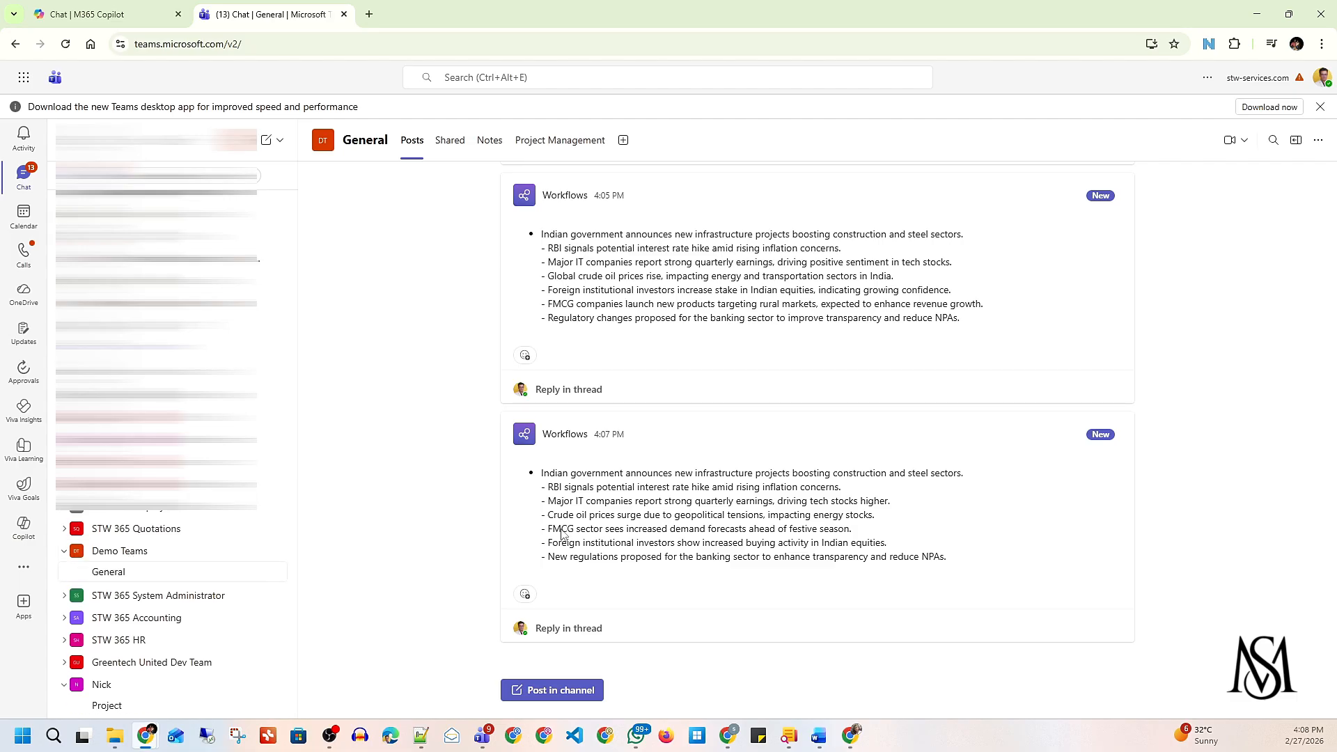
drag(942, 561, 542, 474)
click(1162, 540)
key(ctrl+plus)
key(ctrl+plus)
key(ctrl+plus)
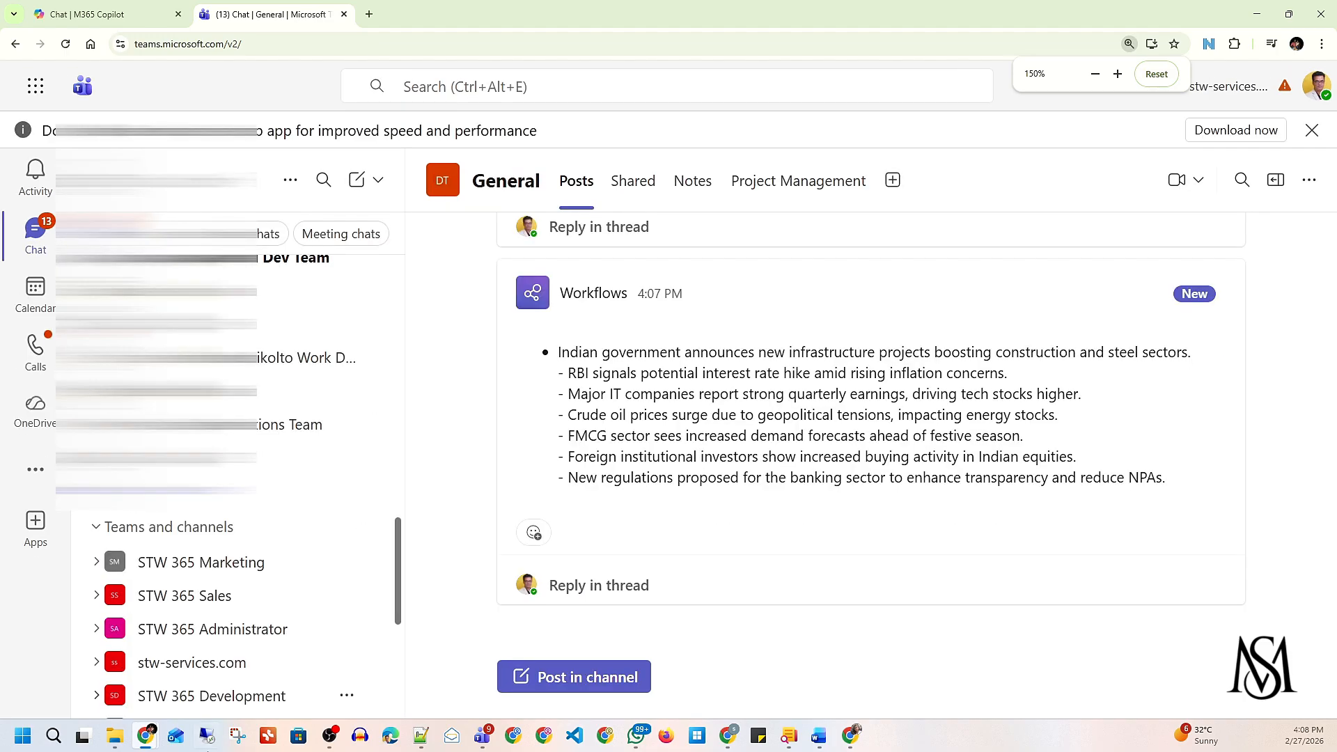
scroll(958, 550, up, 1)
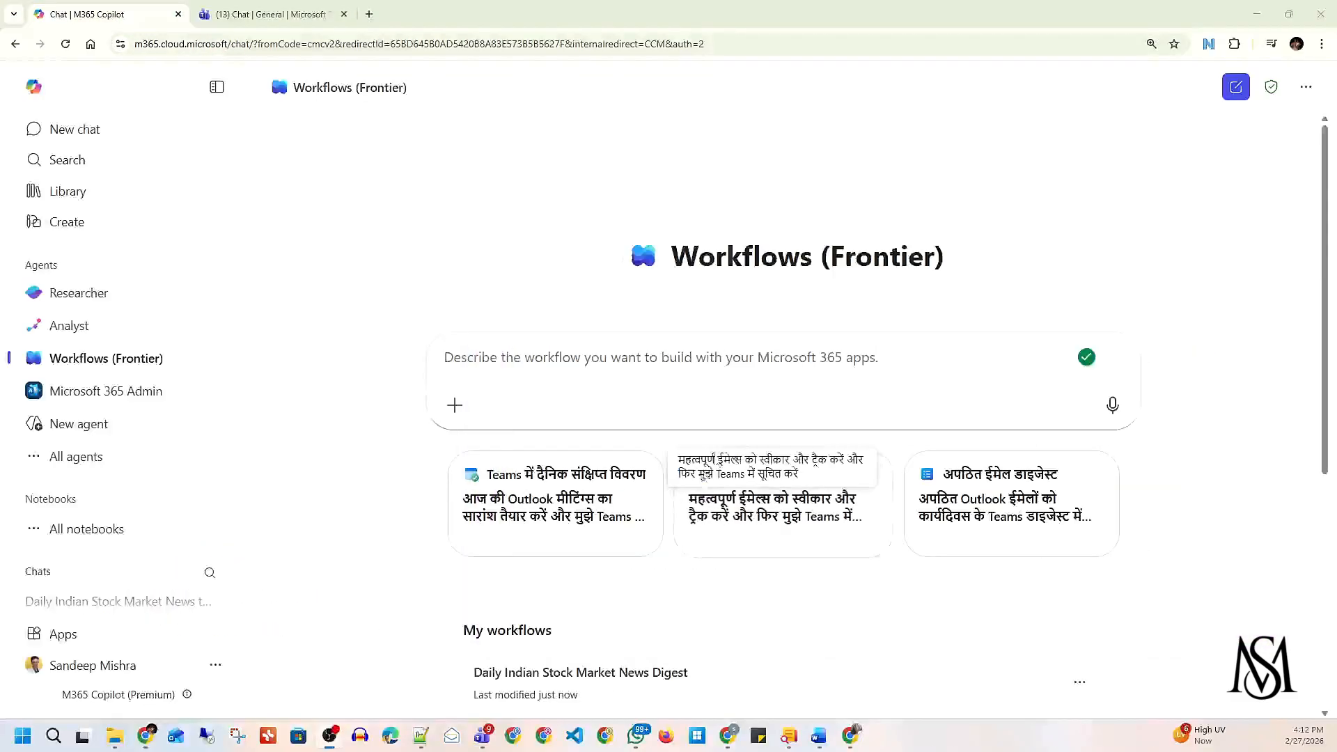
Step: Turn off the Daily Indian Stock Market News Digest workflow and open it to read its status notice
scroll(687, 558, down, 4)
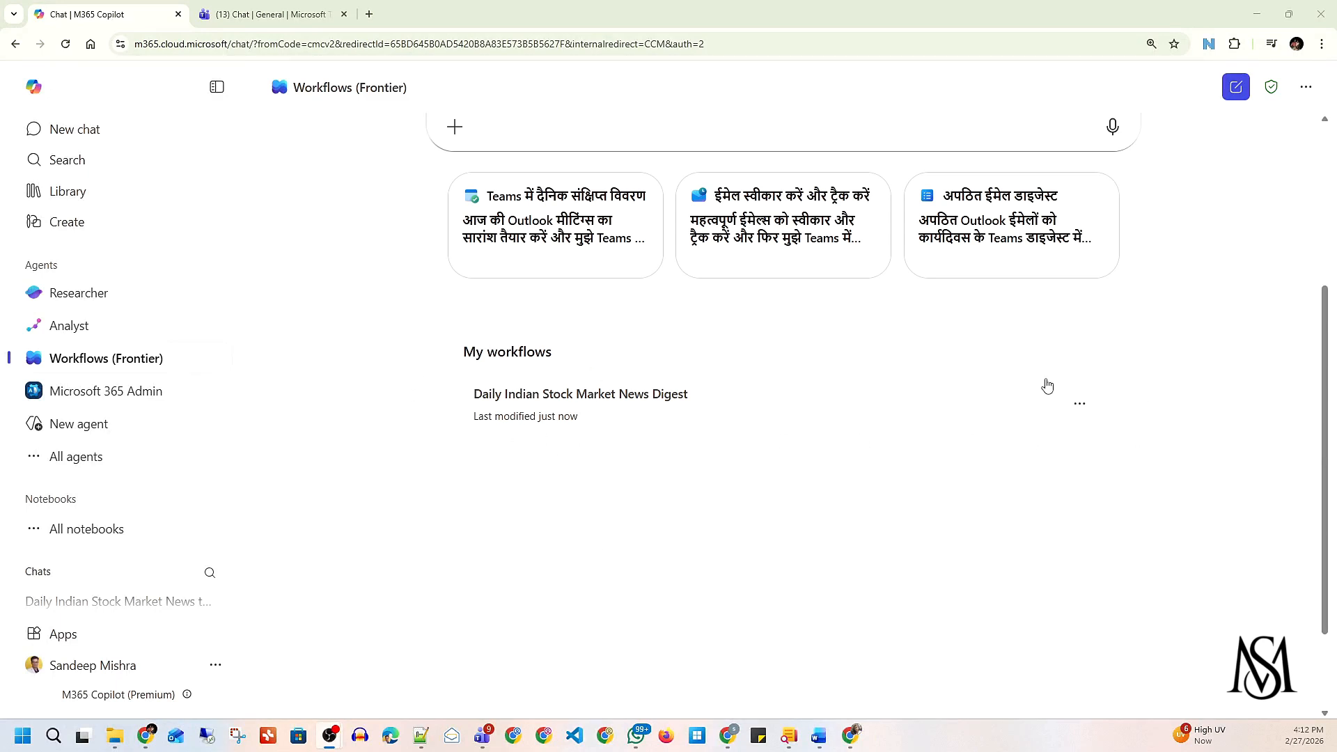
click(1079, 404)
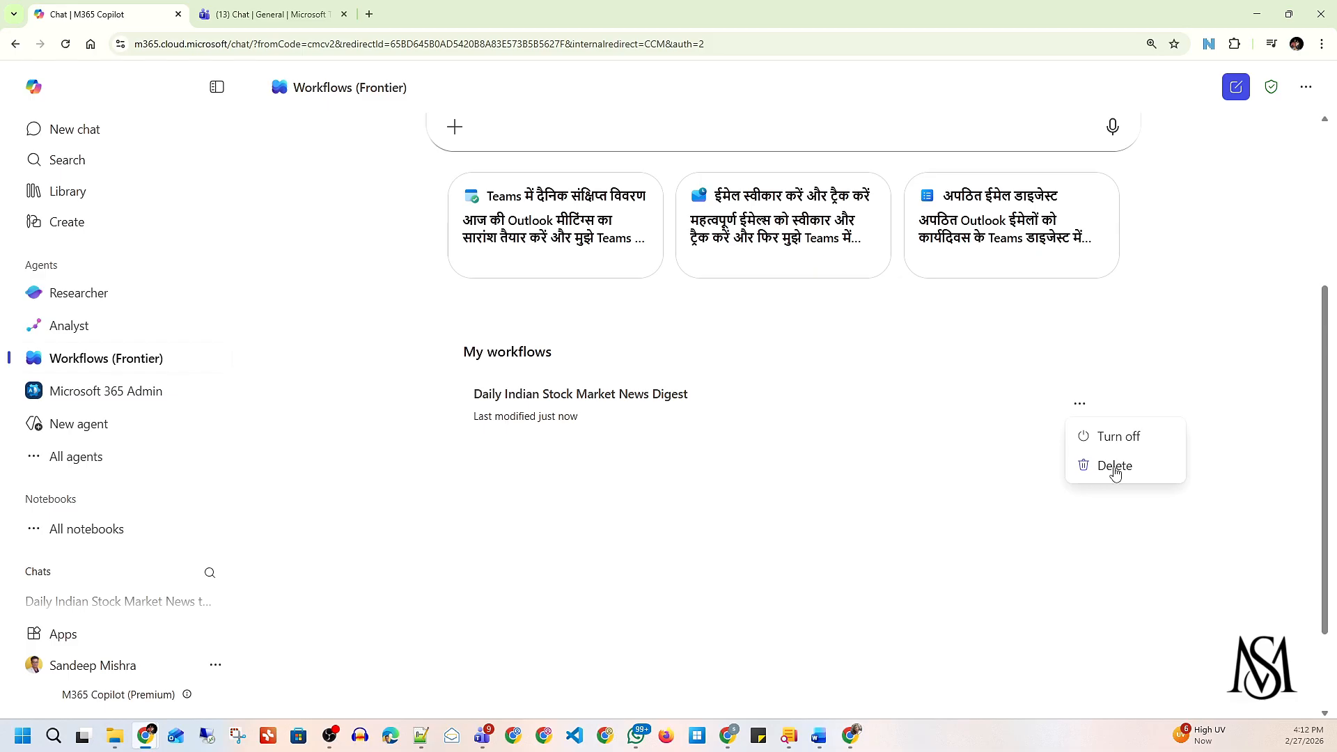
click(1123, 445)
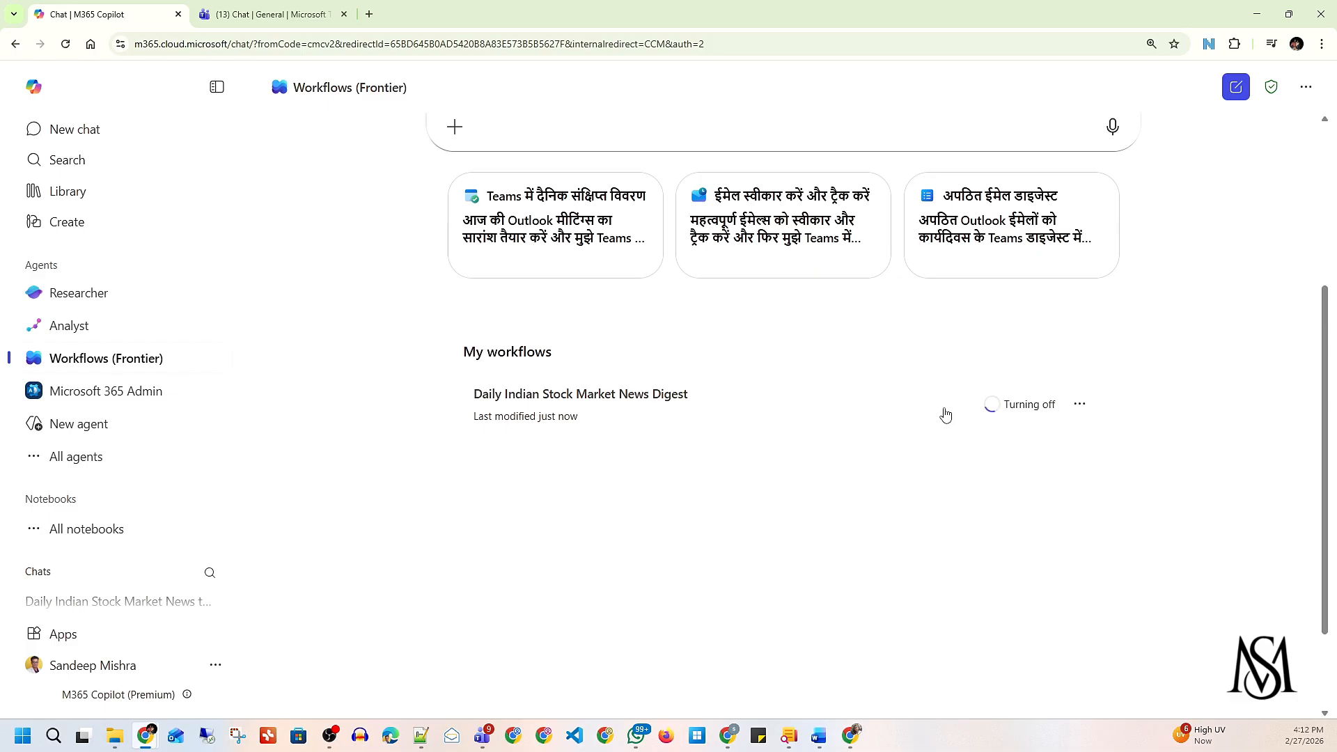
click(742, 410)
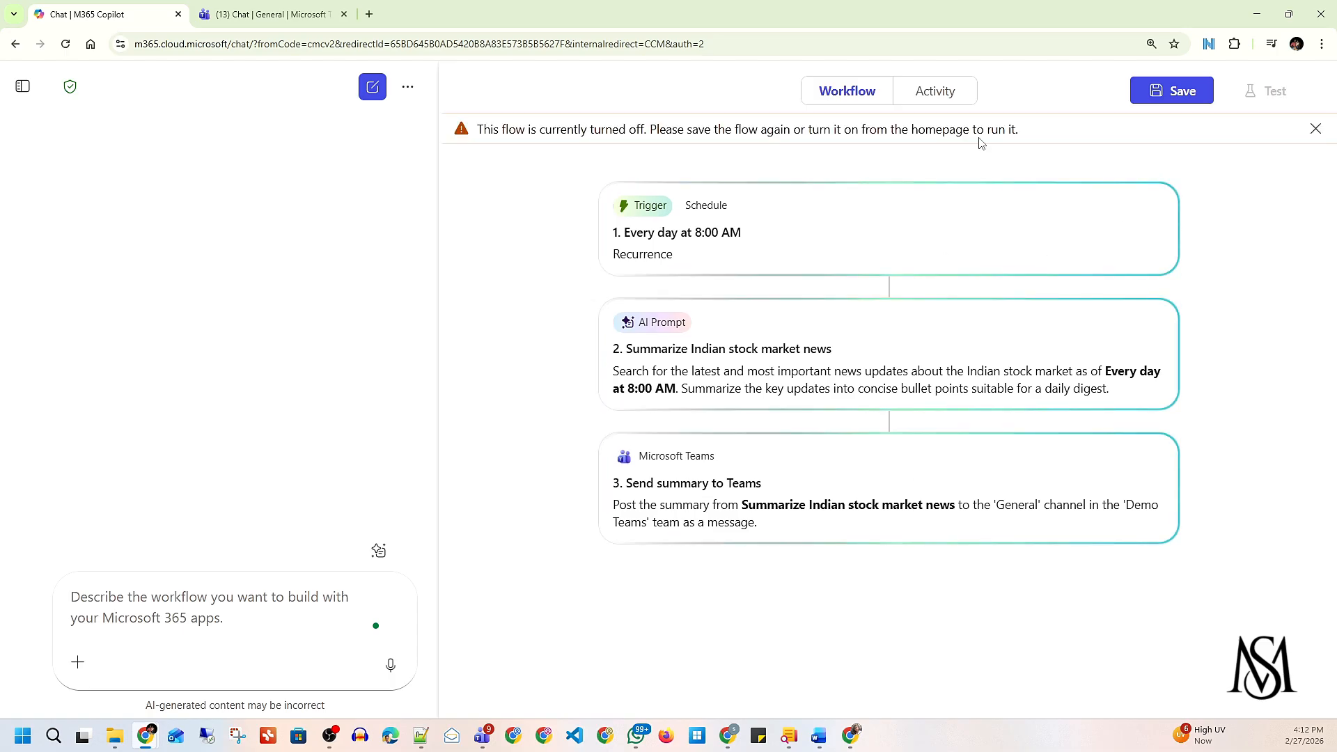
drag(493, 134, 1024, 144)
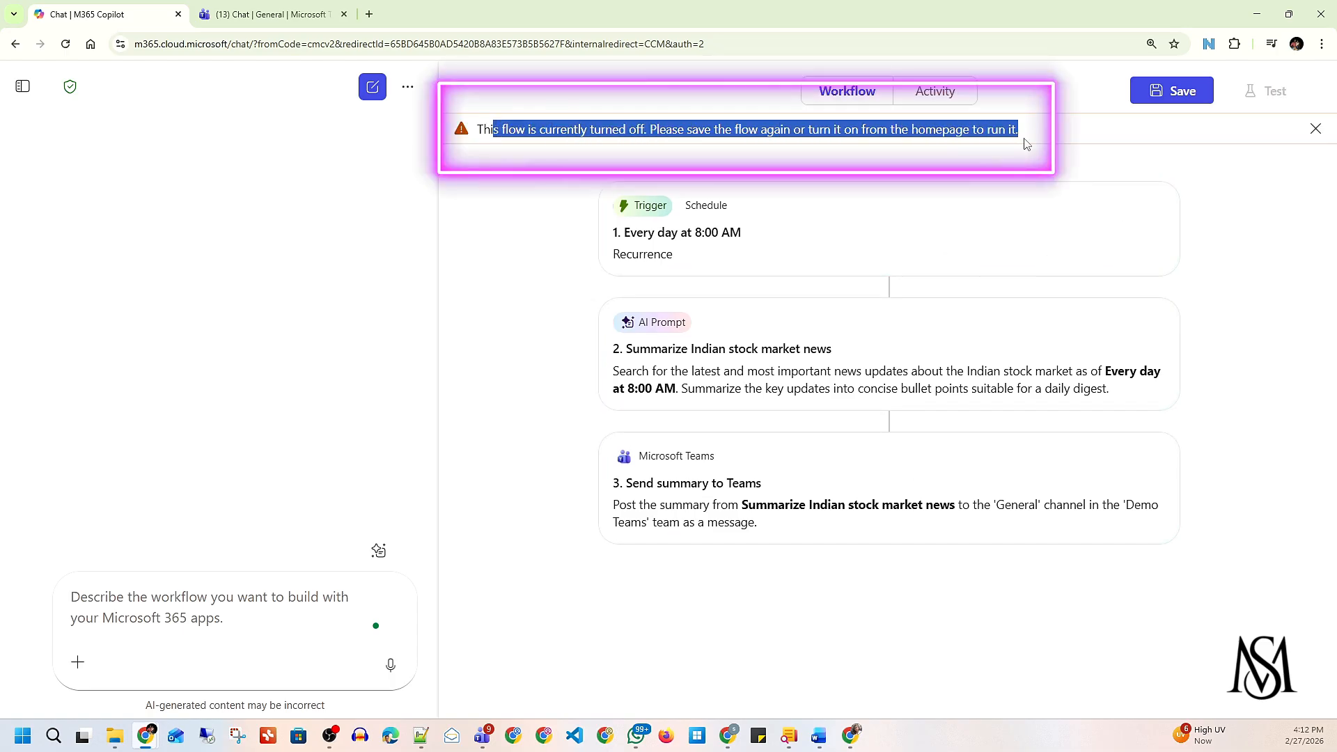
Step: Return to the Workflows (Frontier) home page and turn the Daily Indian Stock Market News Digest workflow back on
click(22, 86)
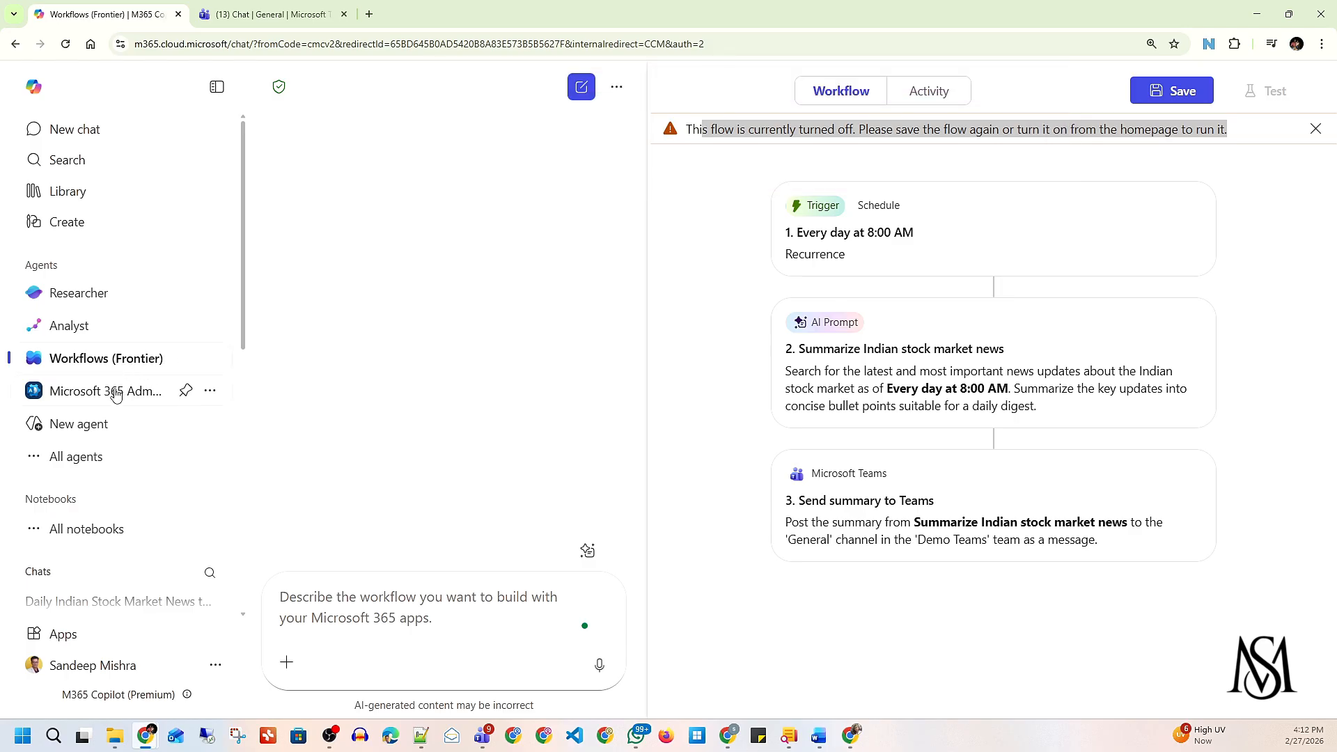
click(114, 392)
click(116, 363)
scroll(1014, 574, down, 4)
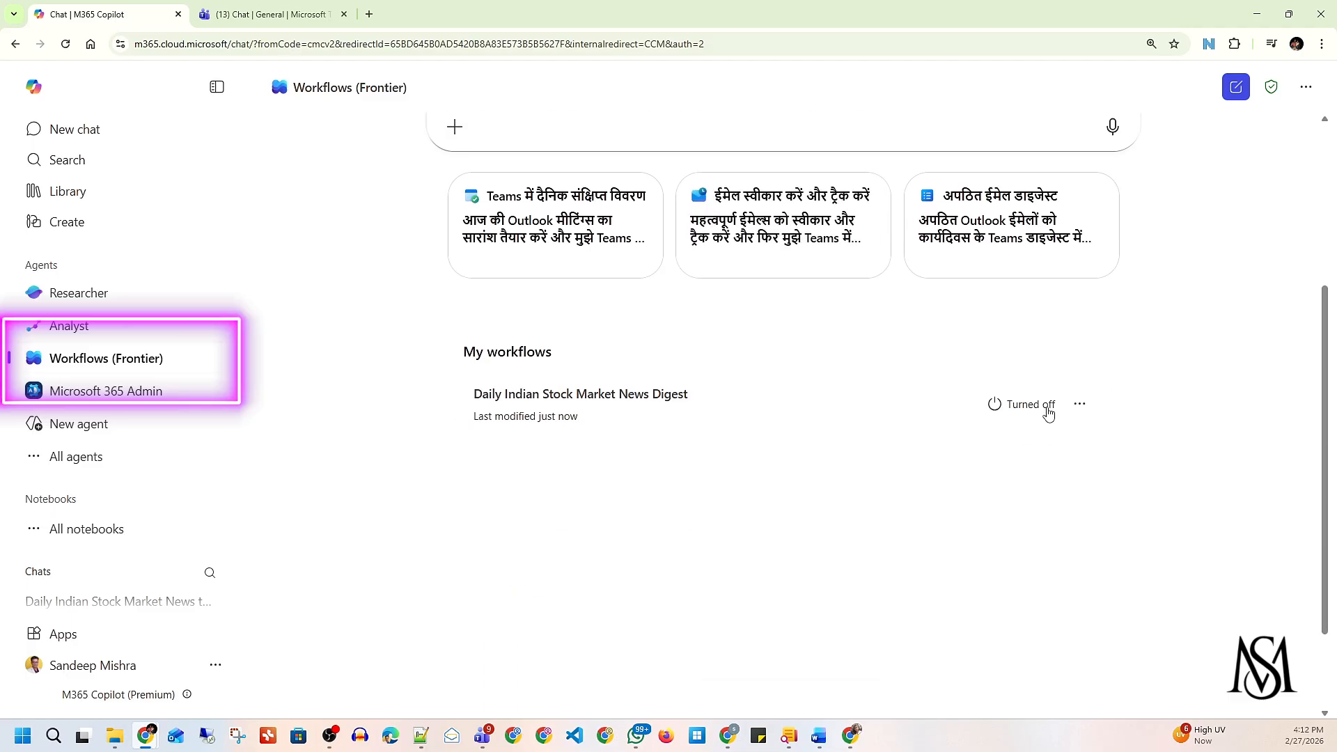
click(1081, 407)
click(1113, 438)
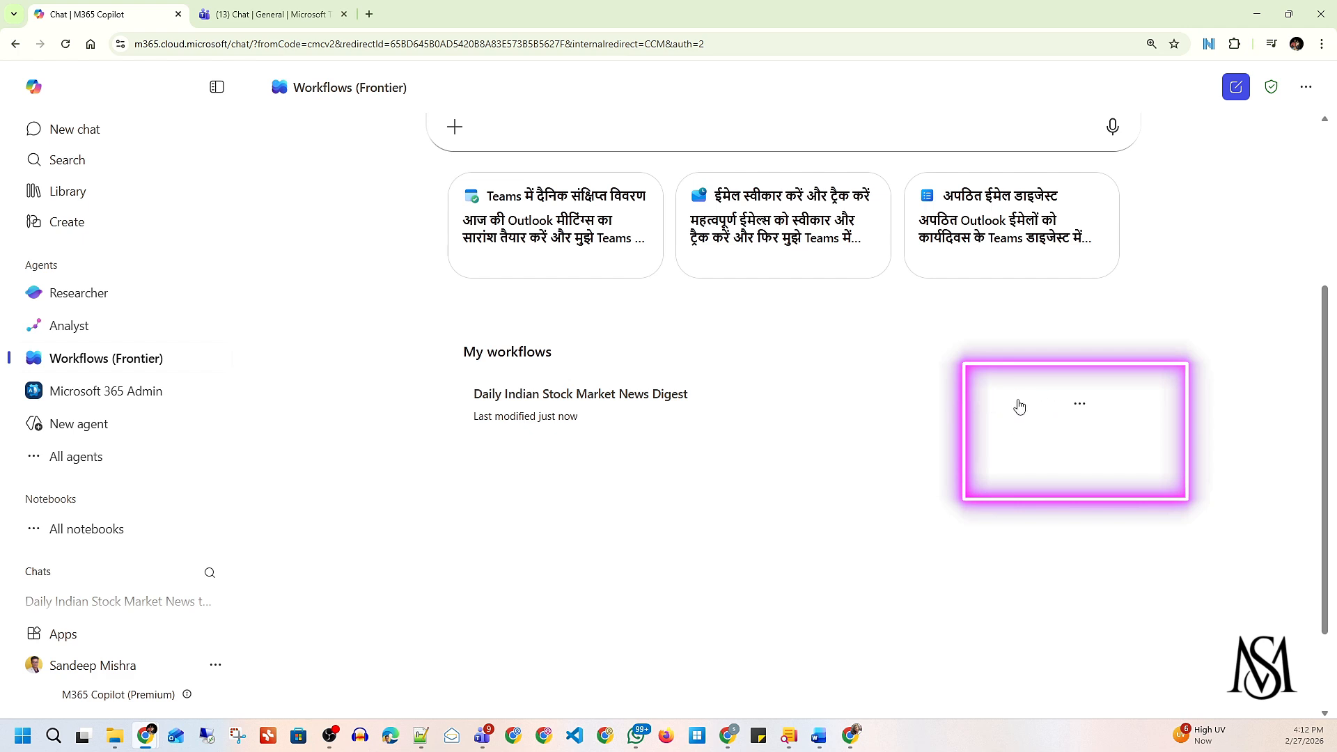
Step: Delete the Daily Indian Stock Market News Digest workflow from My workflows and confirm the deletion
click(1079, 403)
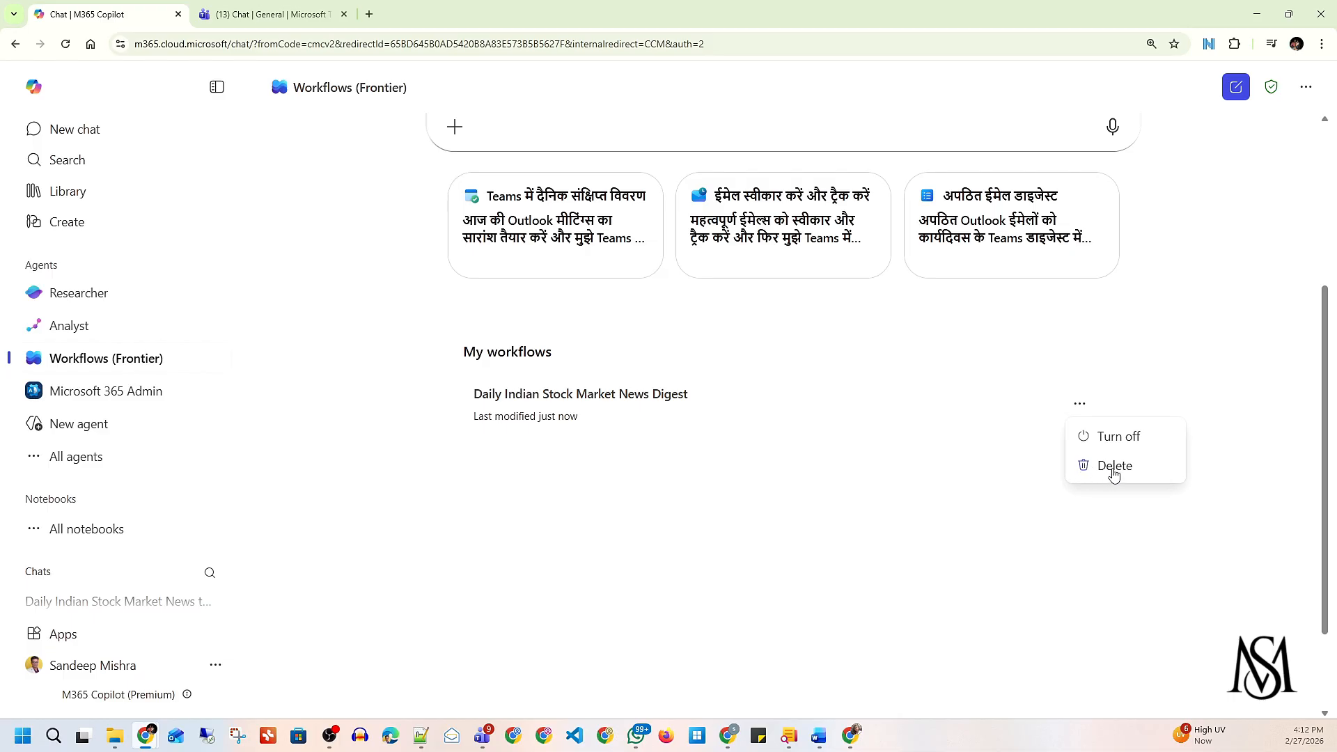
click(1108, 468)
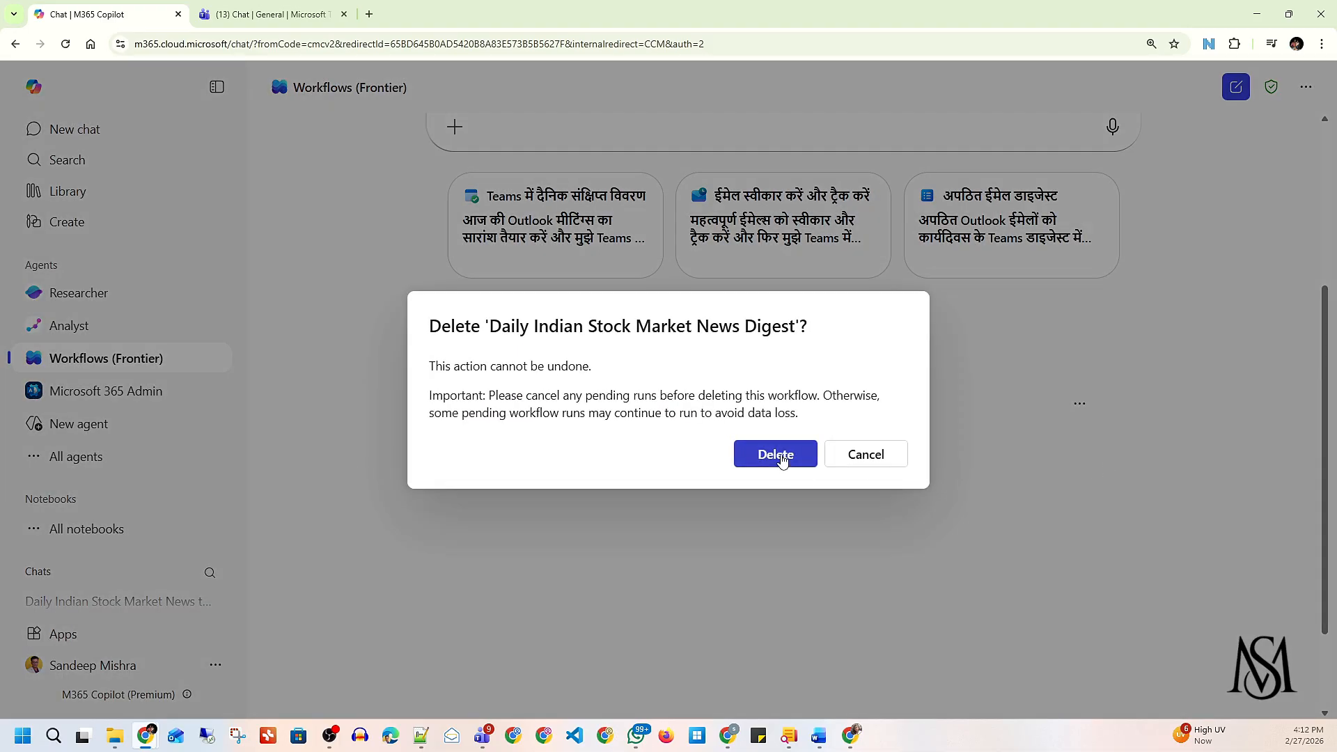
click(780, 456)
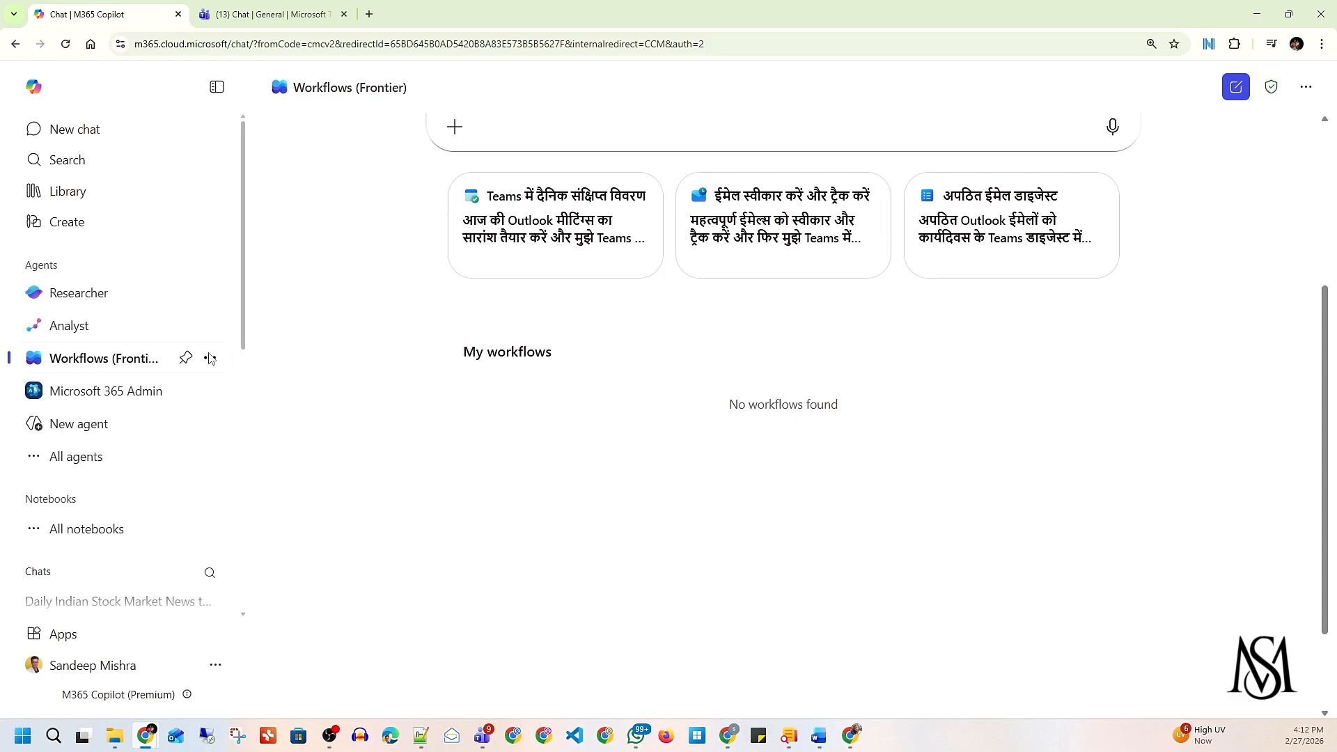
click(210, 361)
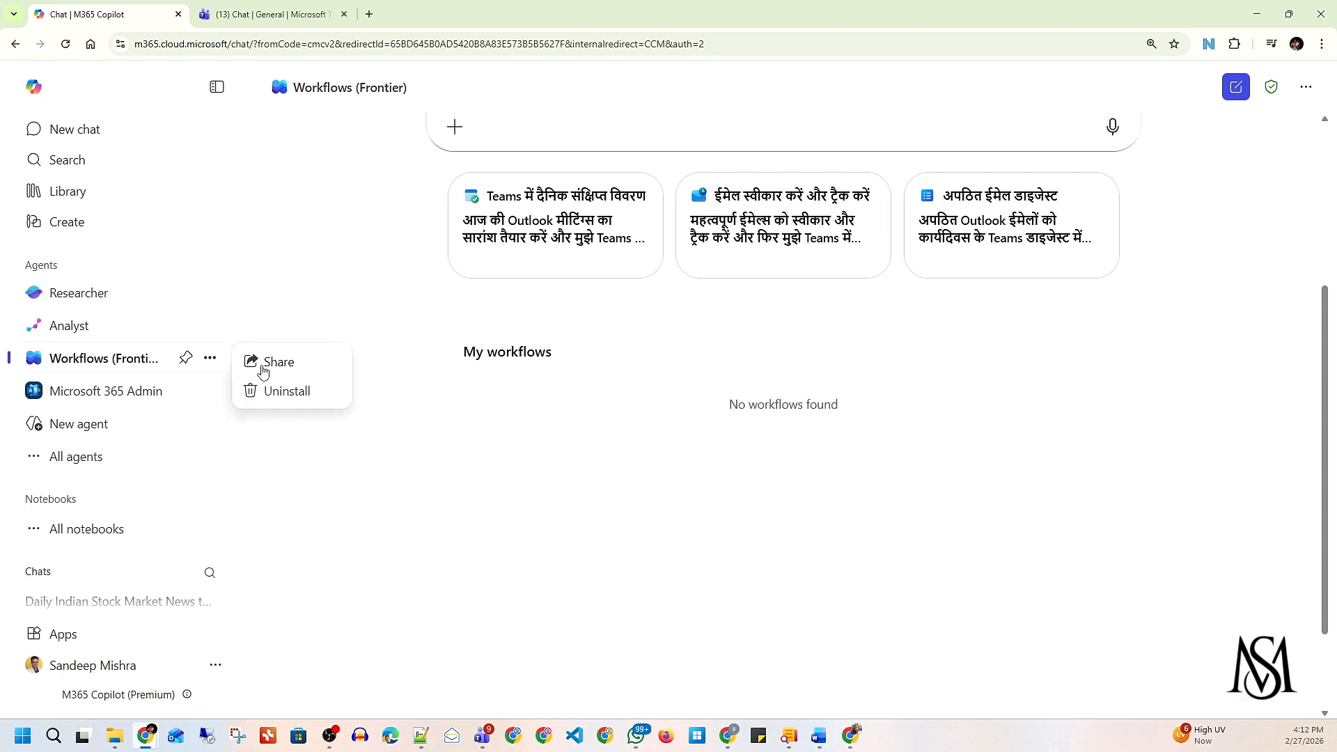
click(298, 392)
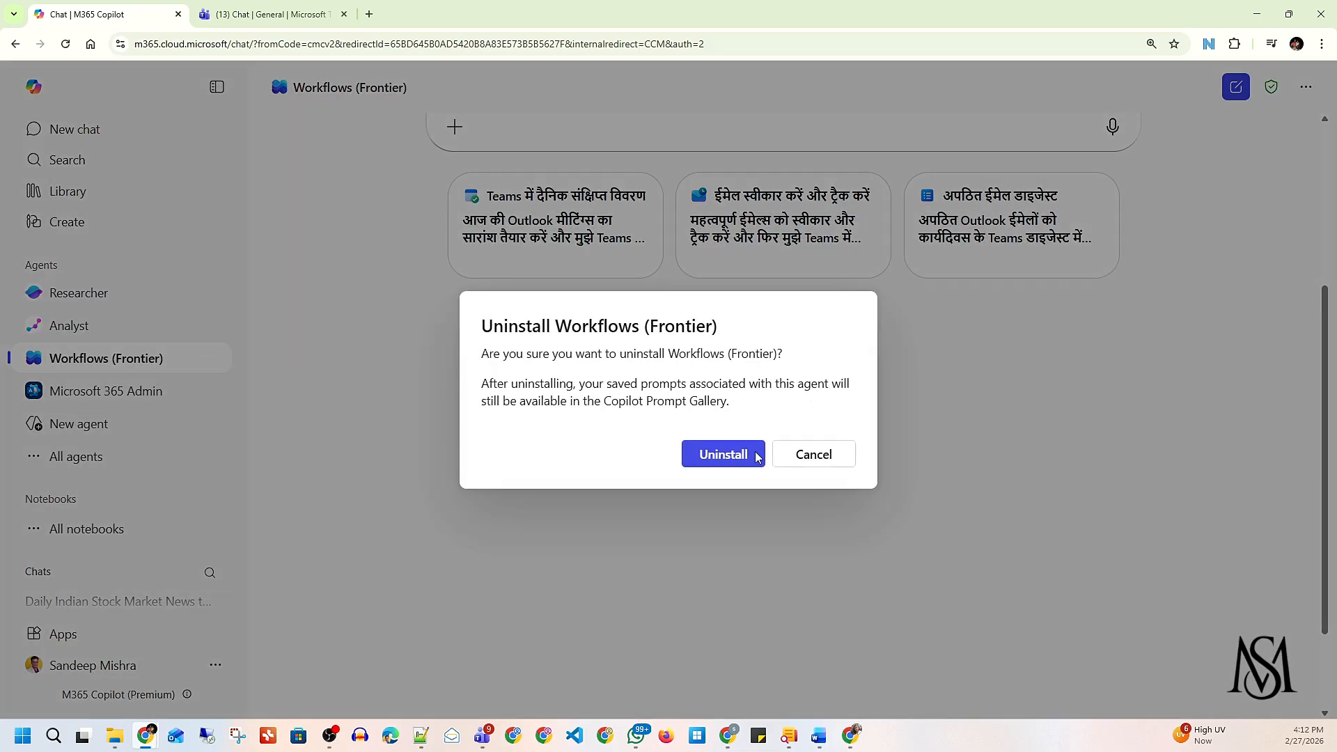
click(827, 458)
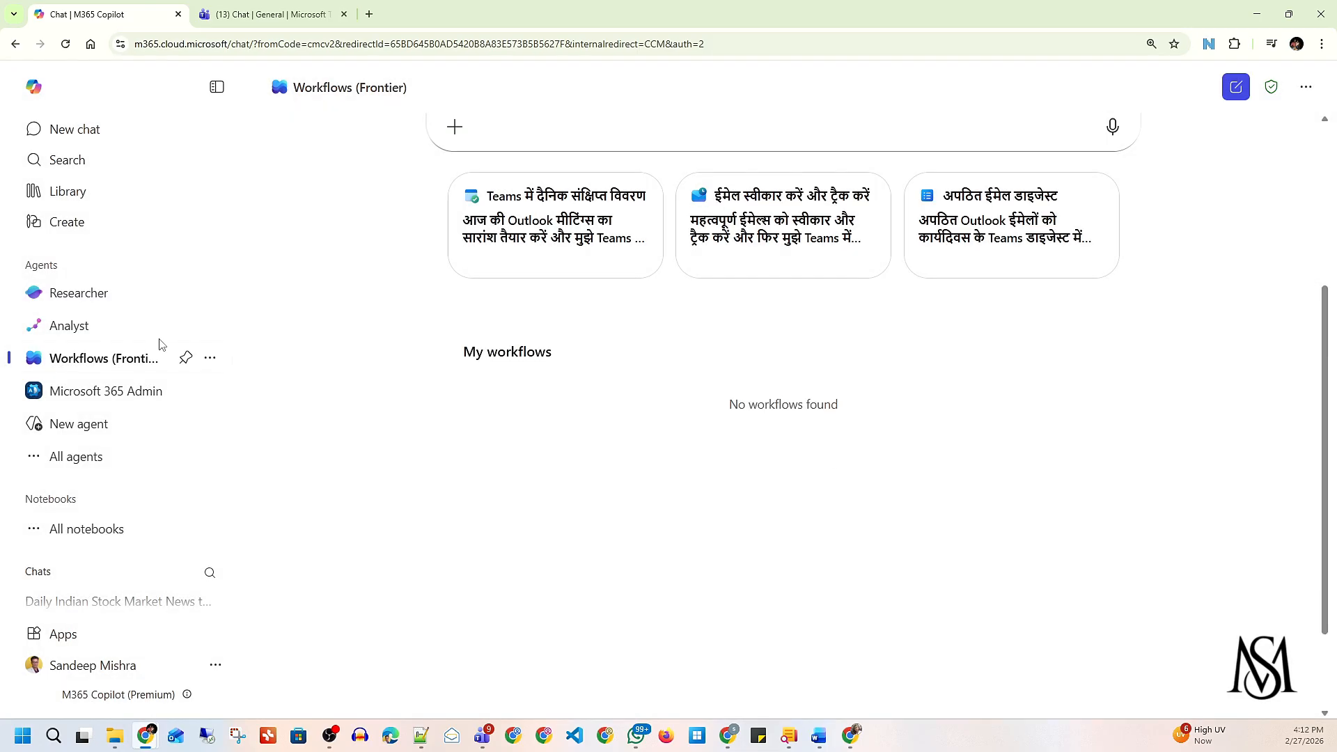